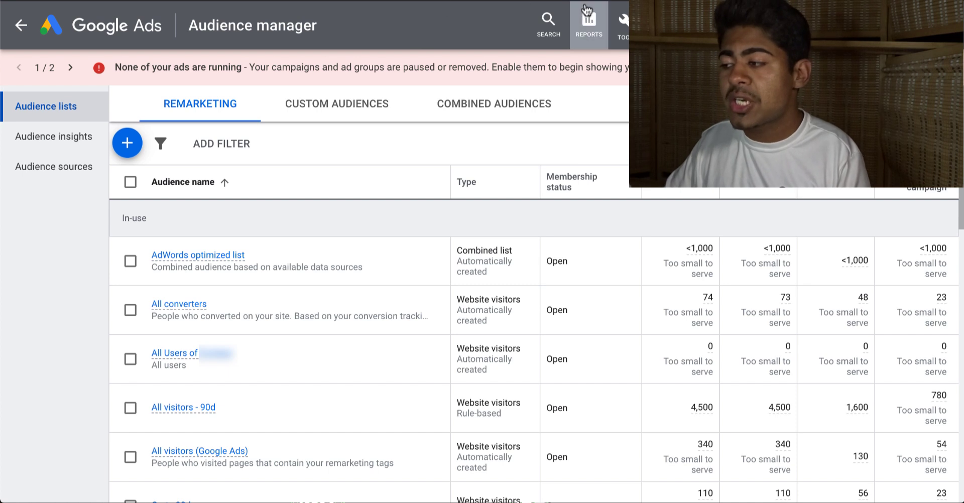
- Return to Audience manager via Shared library and remove the Audience name sort so lists order by size
{"action": "left_click", "coordinate": [626, 35]}
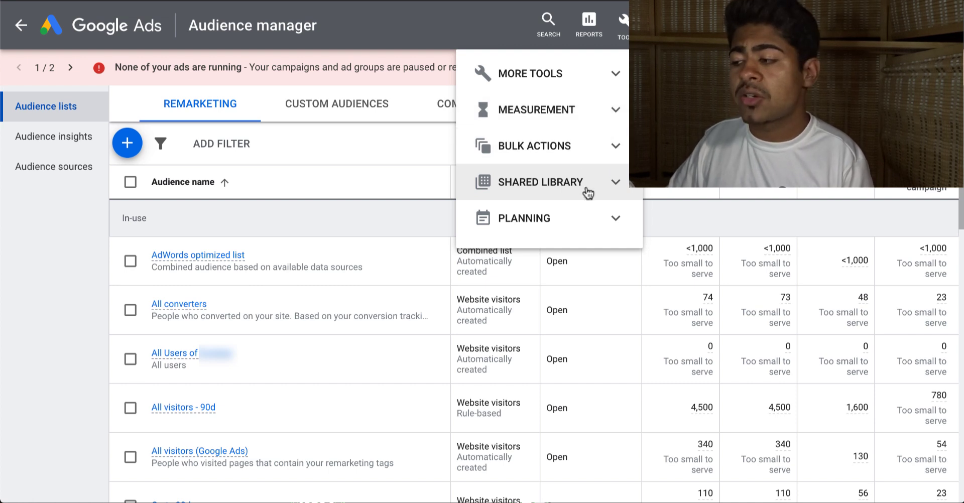
{"action": "left_click", "coordinate": [568, 187]}
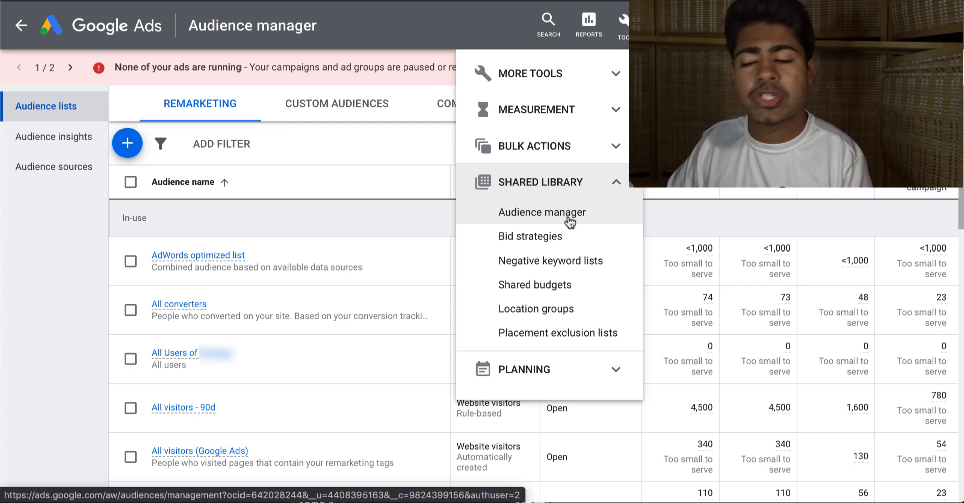
{"action": "left_click", "coordinate": [674, 195]}
{"action": "left_click", "coordinate": [424, 193]}
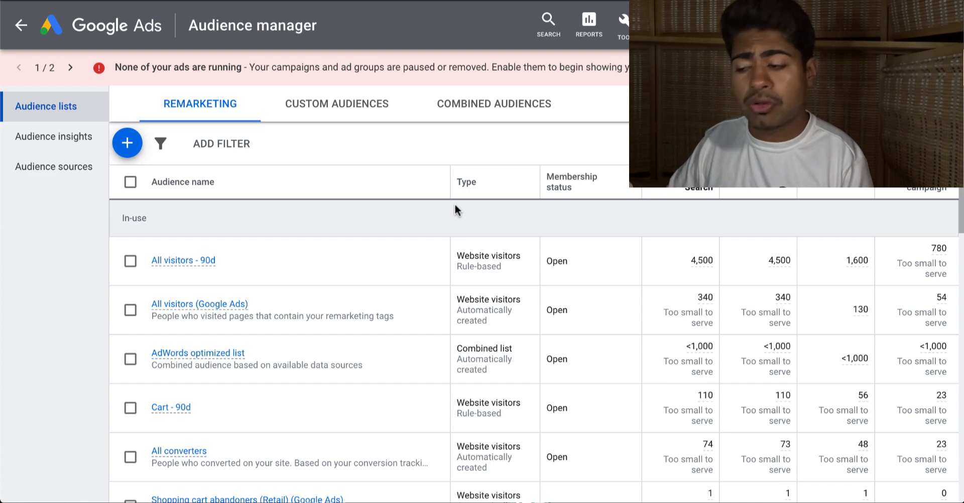
- Narrow the Audience name column and sort remarketing lists by Type, putting the combined AdWords optimized list first
{"action": "scroll", "coordinate": [456, 210], "scroll_direction": "down", "scroll_amount": 3}
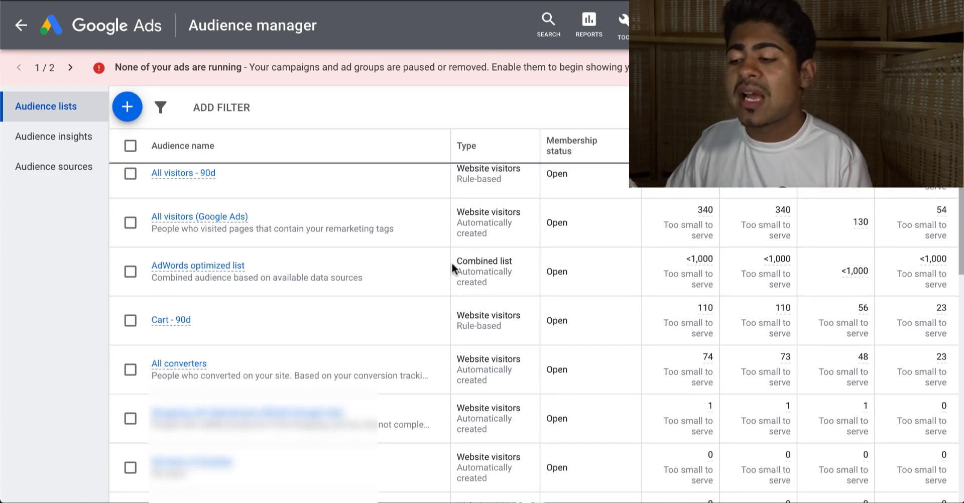
{"action": "scroll", "coordinate": [451, 262], "scroll_direction": "up", "scroll_amount": 3}
{"action": "left_click_drag", "start_coordinate": [450, 262], "coordinate": [433, 257]}
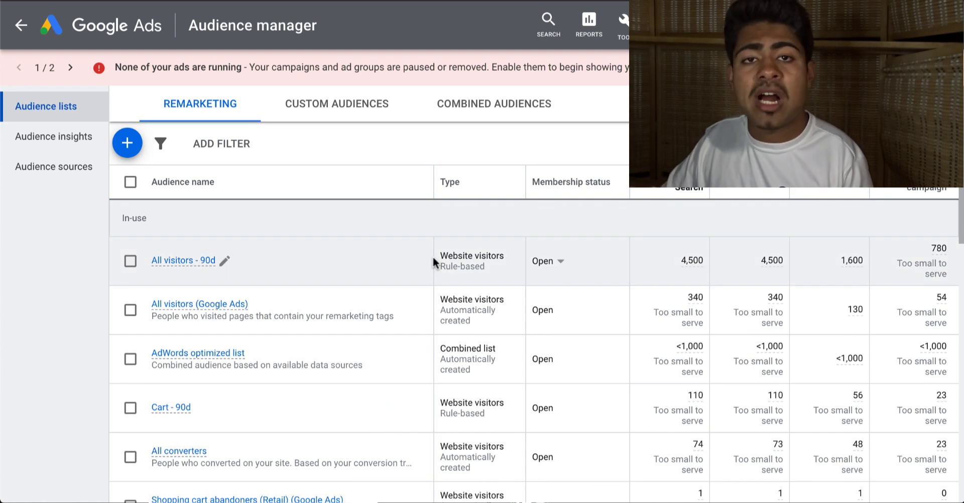
{"action": "left_click", "coordinate": [468, 193]}
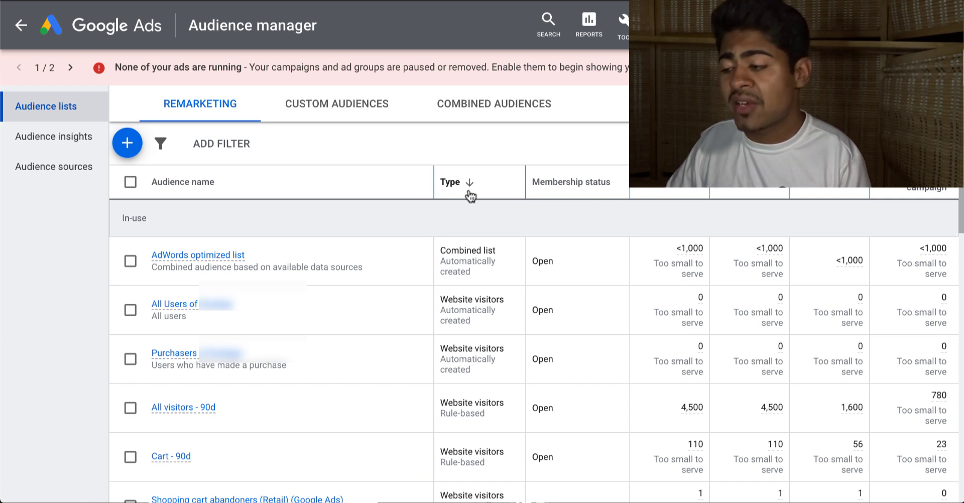
{"action": "scroll", "coordinate": [455, 251], "scroll_direction": "down", "scroll_amount": 1}
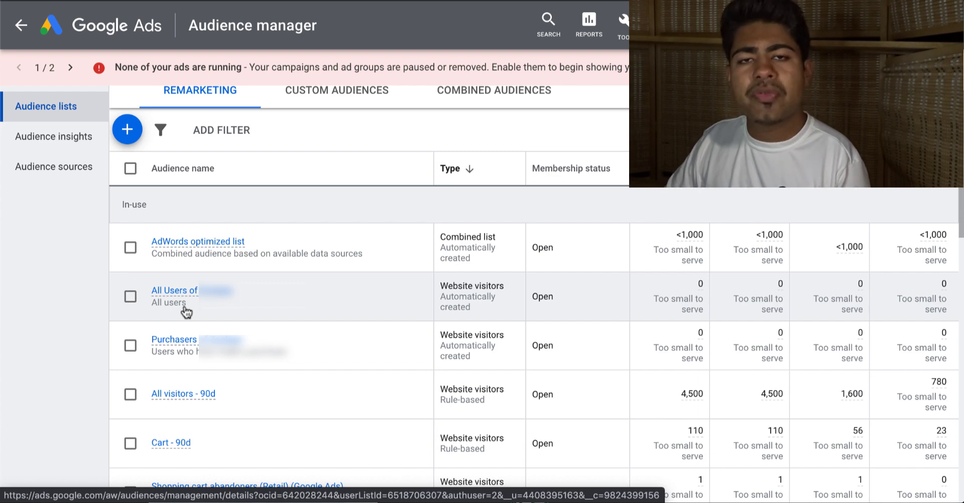
{"action": "scroll", "coordinate": [186, 312], "scroll_direction": "down", "scroll_amount": 3}
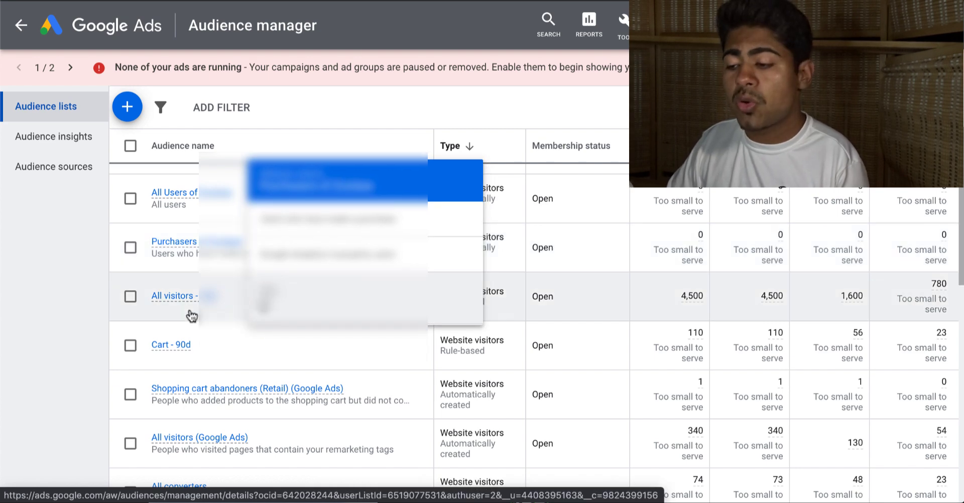
{"action": "scroll", "coordinate": [197, 276], "scroll_direction": "down", "scroll_amount": 2}
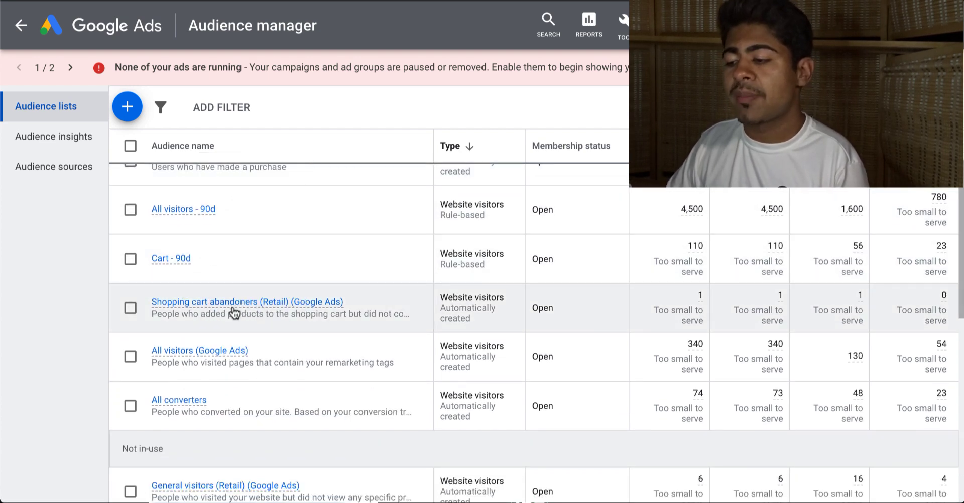
{"action": "mouse_move", "coordinate": [305, 305]}
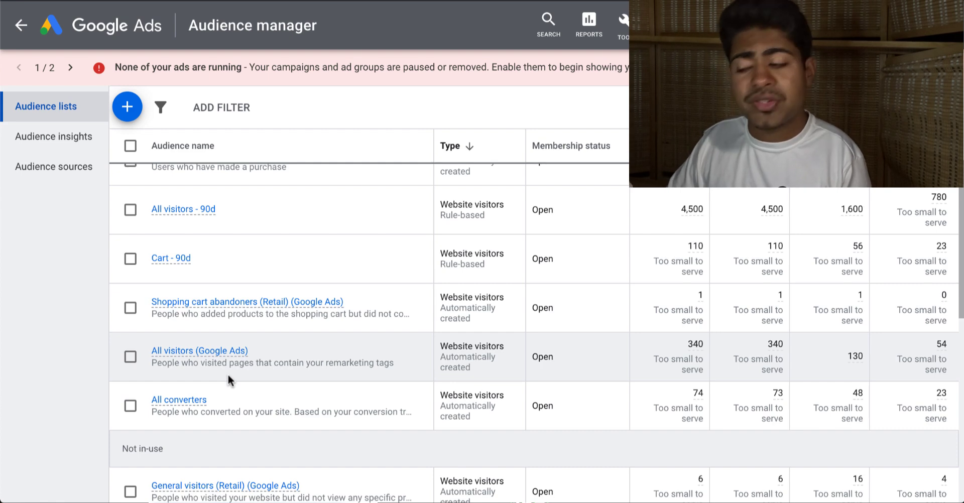
{"action": "scroll", "coordinate": [201, 402], "scroll_direction": "down", "scroll_amount": 1}
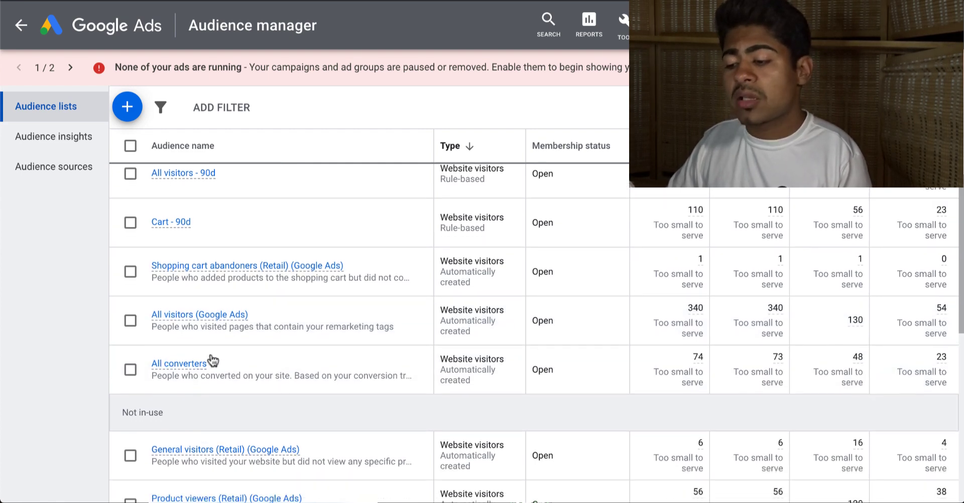
{"action": "scroll", "coordinate": [208, 355], "scroll_direction": "down", "scroll_amount": 1}
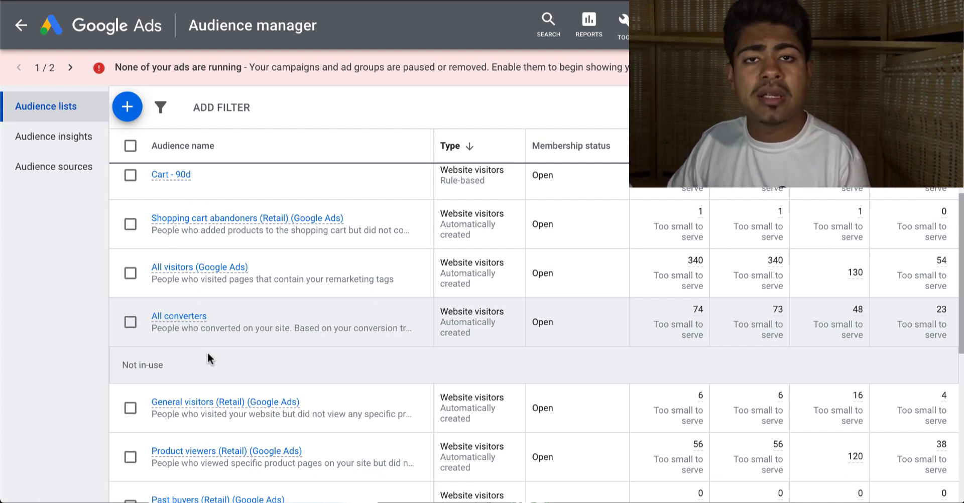
{"action": "scroll", "coordinate": [208, 357], "scroll_direction": "down", "scroll_amount": 5}
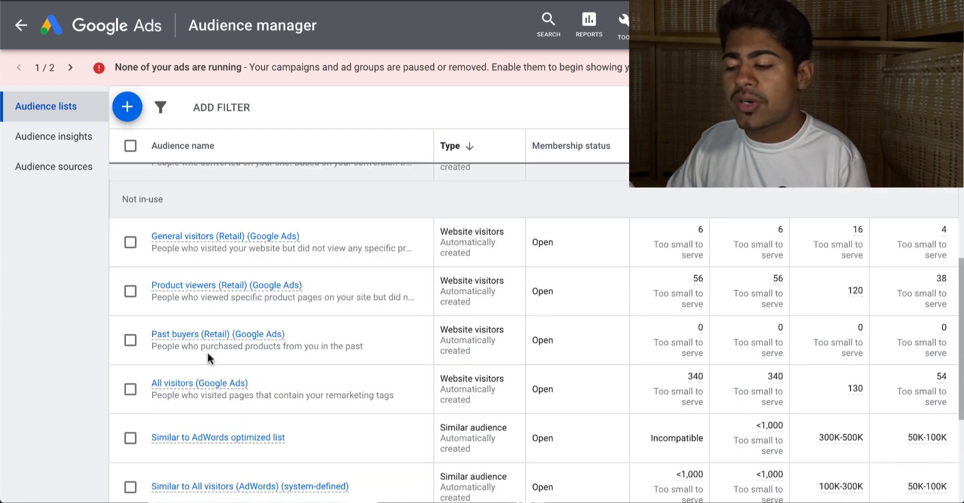
{"action": "scroll", "coordinate": [207, 346], "scroll_direction": "up", "scroll_amount": 1}
{"action": "scroll", "coordinate": [208, 341], "scroll_direction": "down", "scroll_amount": 3}
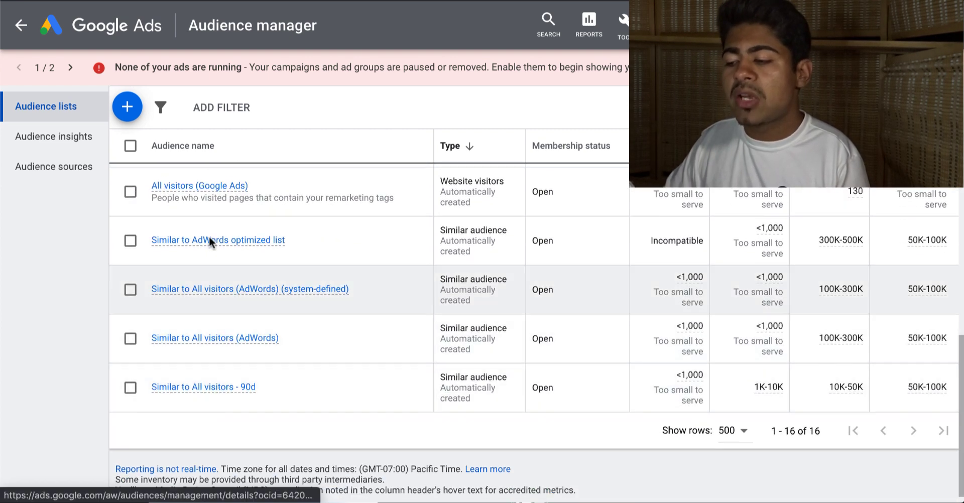
{"action": "scroll", "coordinate": [210, 382], "scroll_direction": "up", "scroll_amount": 2}
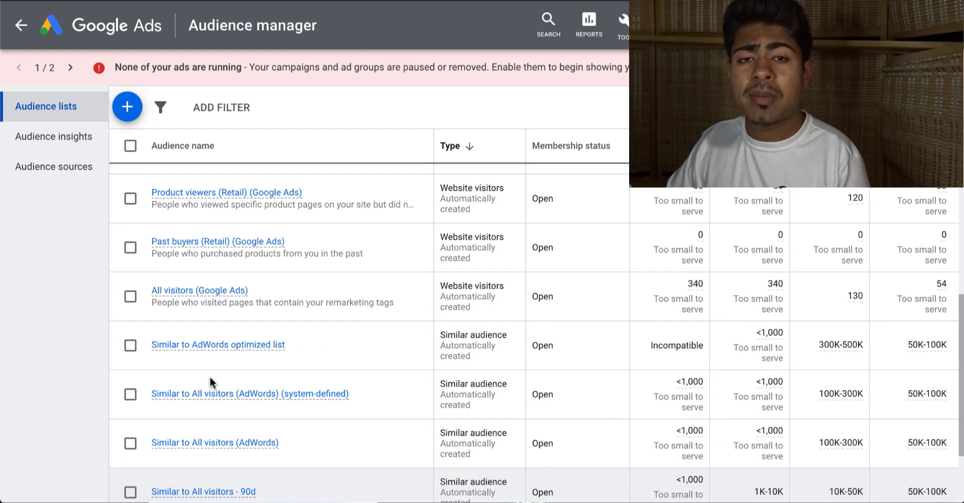
{"action": "scroll", "coordinate": [210, 383], "scroll_direction": "up", "scroll_amount": 8}
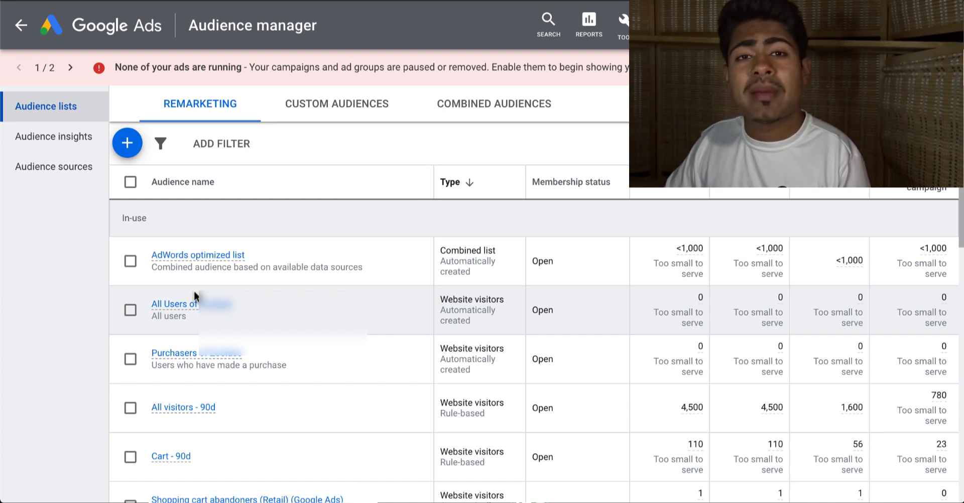
{"action": "scroll", "coordinate": [194, 290], "scroll_direction": "down", "scroll_amount": 4}
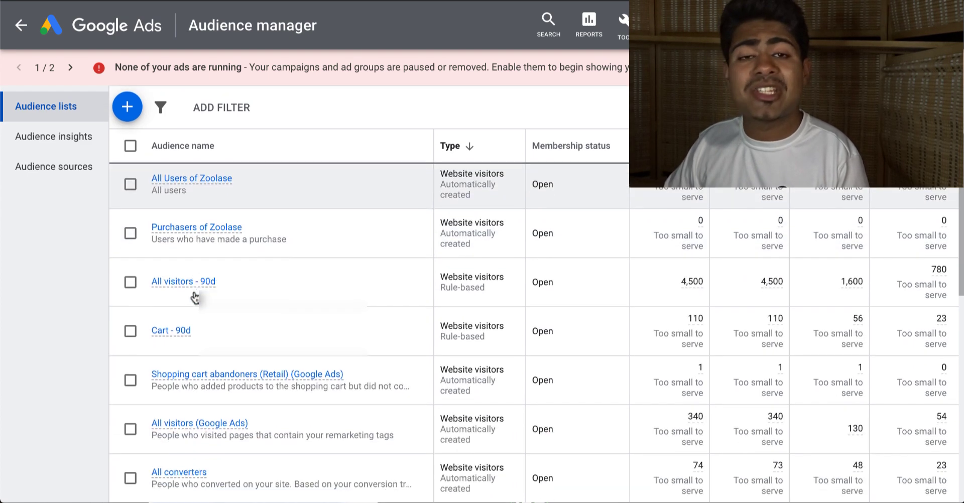
{"action": "mouse_move", "coordinate": [195, 298]}
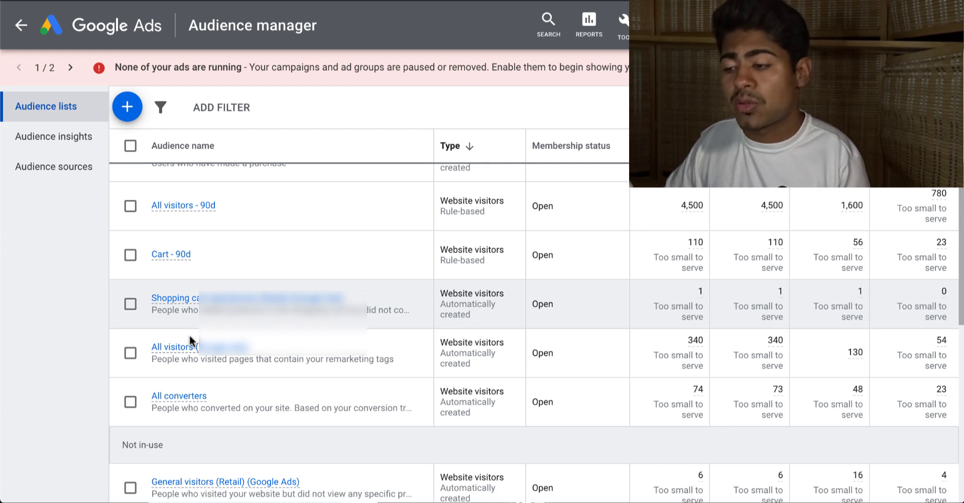
{"action": "scroll", "coordinate": [191, 341], "scroll_direction": "up", "scroll_amount": 4}
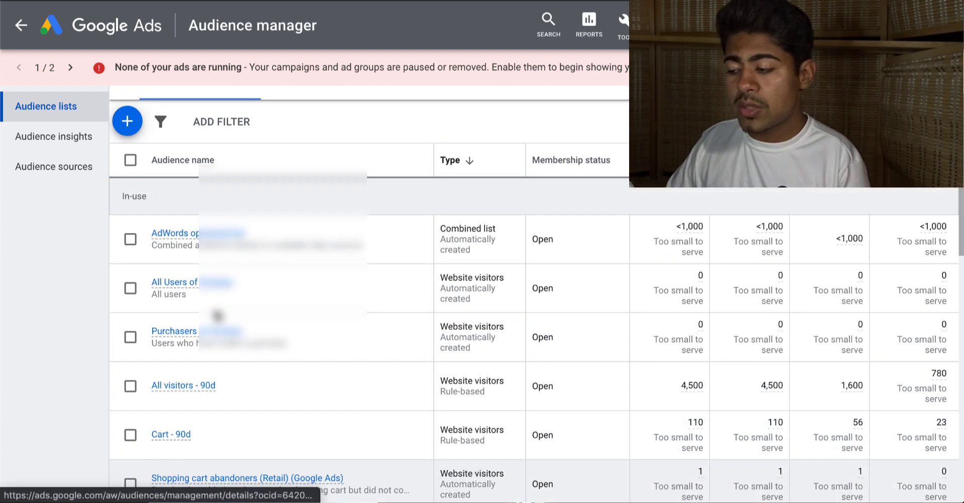
{"action": "scroll", "coordinate": [216, 315], "scroll_direction": "up", "scroll_amount": 1}
{"action": "scroll", "coordinate": [217, 317], "scroll_direction": "down", "scroll_amount": 2}
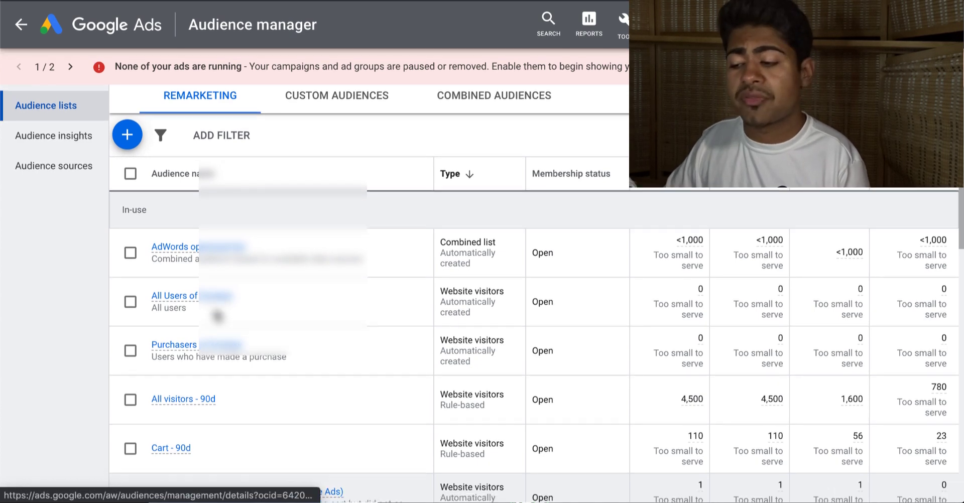
{"action": "mouse_move", "coordinate": [192, 327]}
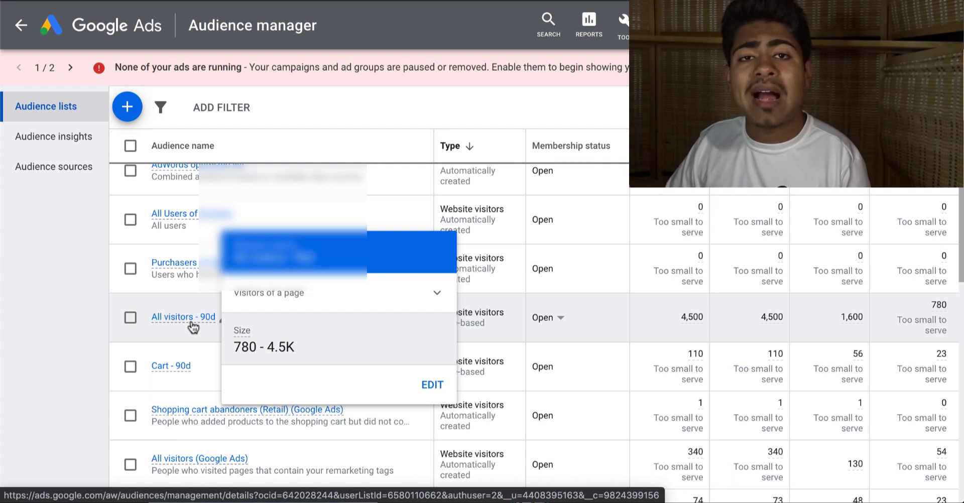
{"action": "scroll", "coordinate": [201, 352], "scroll_direction": "up", "scroll_amount": 1}
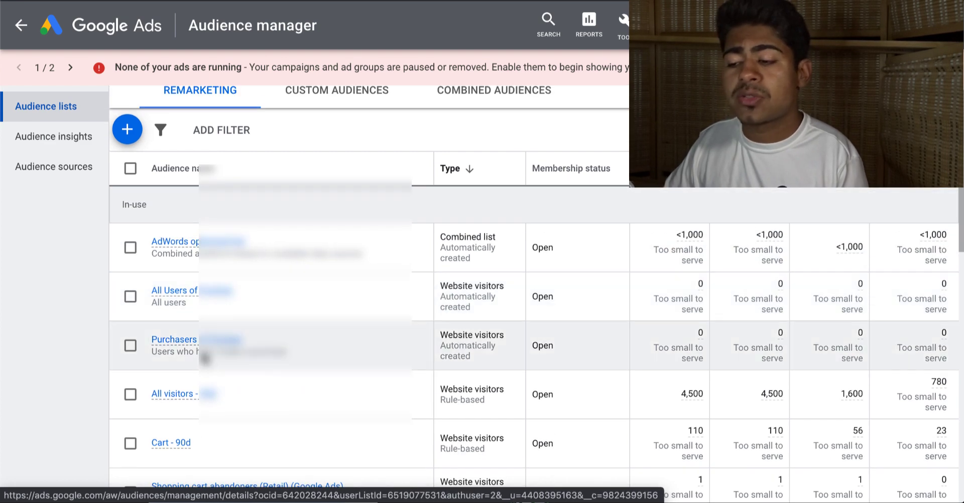
{"action": "scroll", "coordinate": [204, 359], "scroll_direction": "down", "scroll_amount": 3}
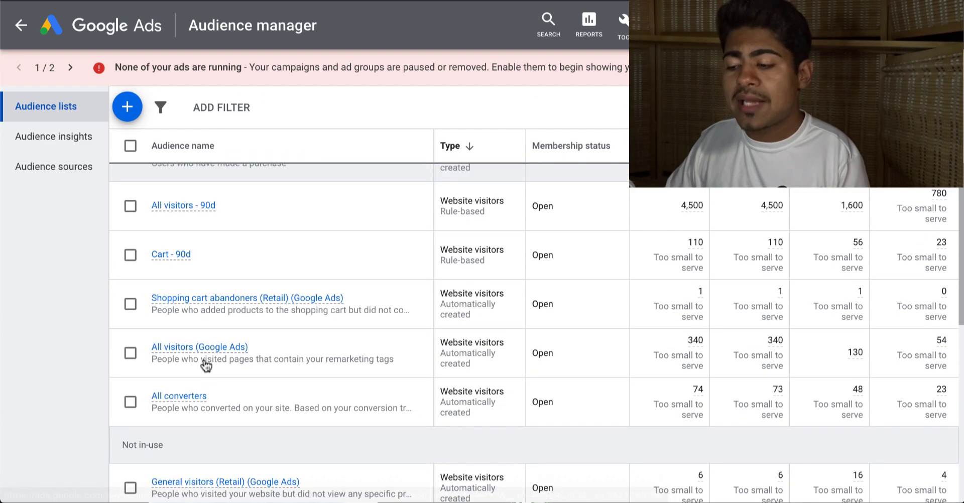
{"action": "mouse_move", "coordinate": [200, 358]}
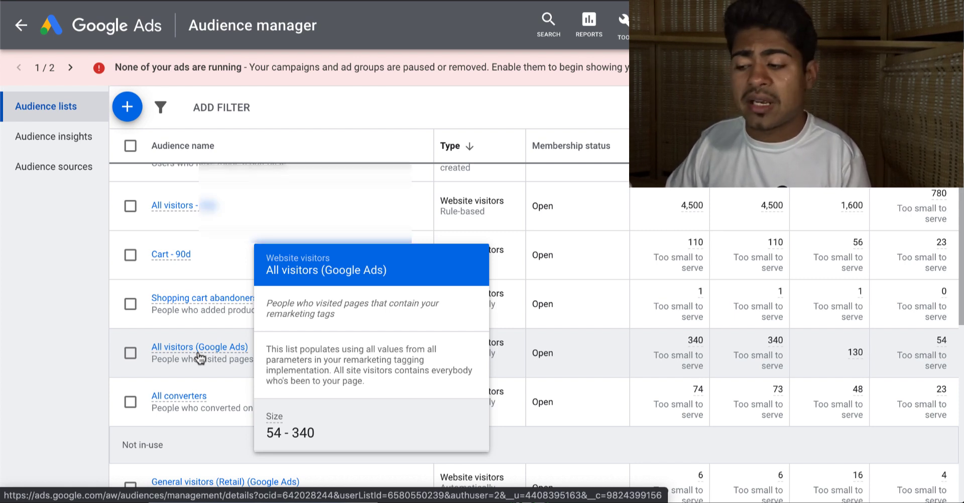
{"action": "scroll", "coordinate": [198, 357], "scroll_direction": "up", "scroll_amount": 1}
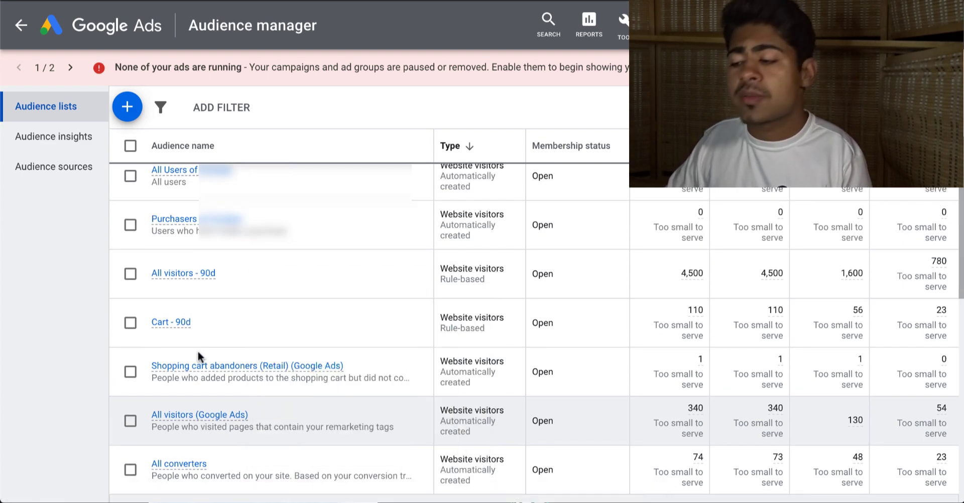
{"action": "scroll", "coordinate": [197, 350], "scroll_direction": "up", "scroll_amount": 1}
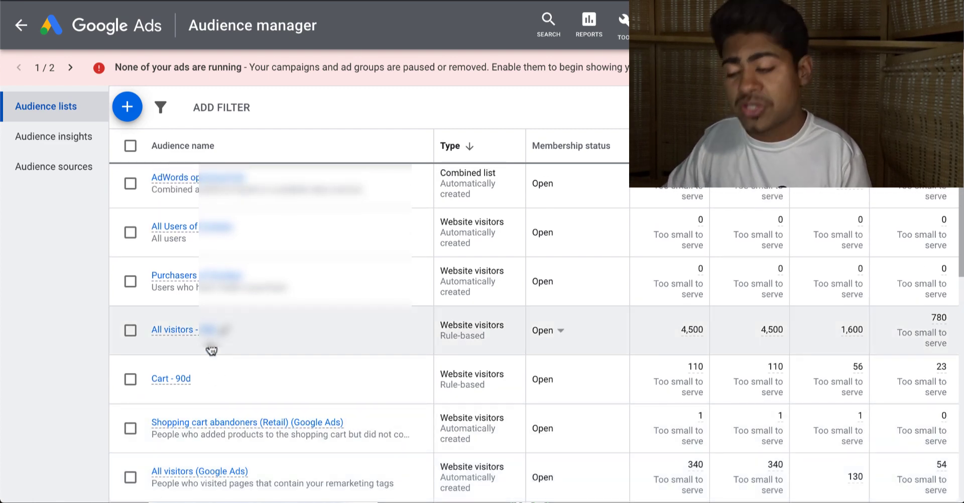
{"action": "mouse_move", "coordinate": [188, 340]}
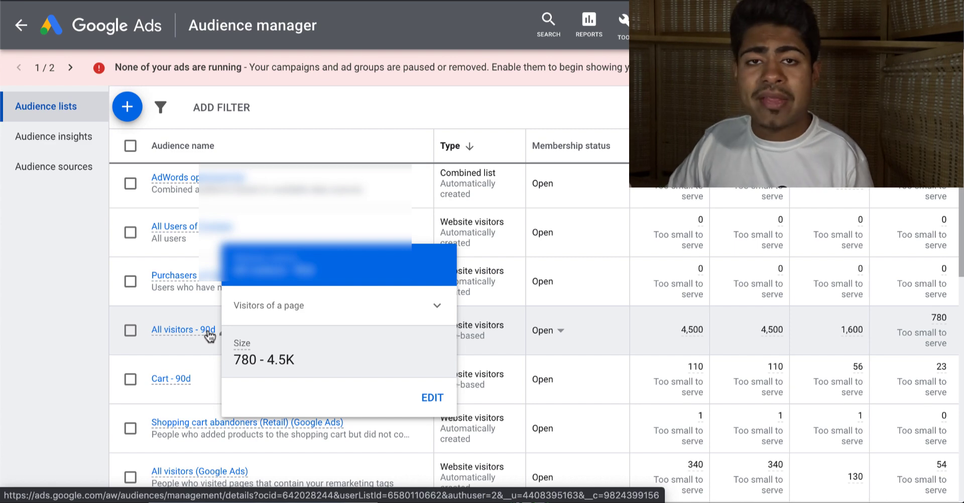
{"action": "scroll", "coordinate": [205, 339], "scroll_direction": "down", "scroll_amount": 1}
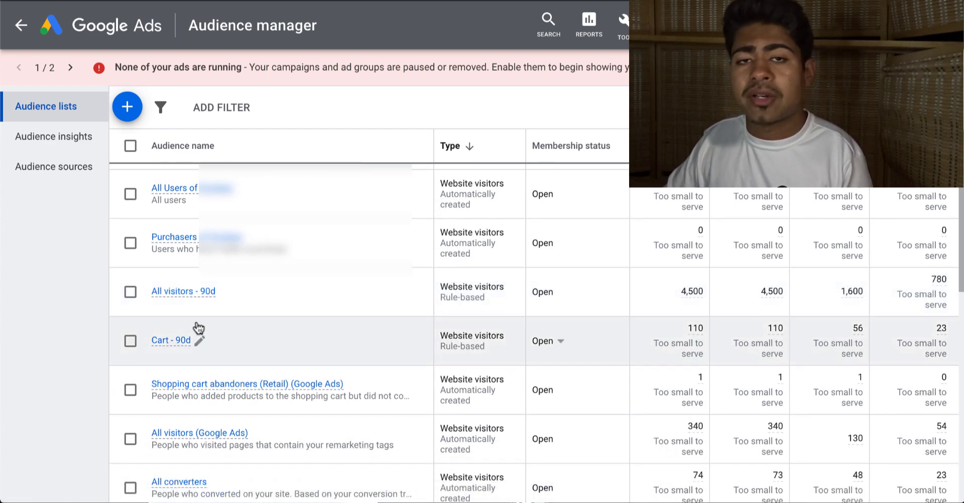
{"action": "scroll", "coordinate": [199, 327], "scroll_direction": "down", "scroll_amount": 2}
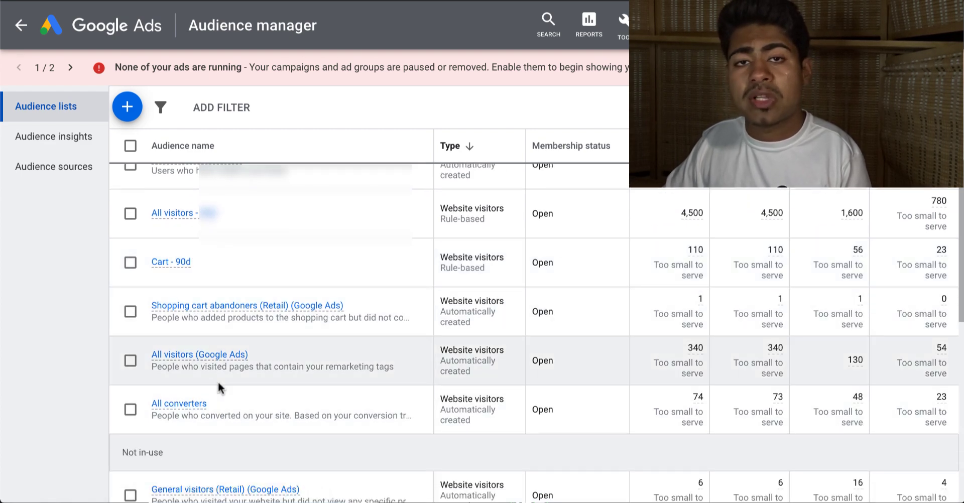
{"action": "scroll", "coordinate": [221, 339], "scroll_direction": "up", "scroll_amount": 1}
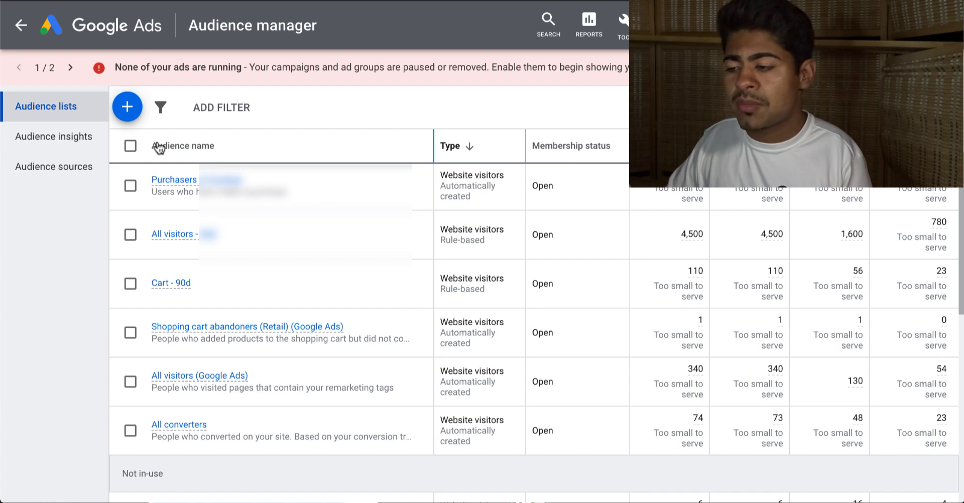
- Open the new audience menu offering Website visitors, App users, YouTube users, Customer list and Custom combination
{"action": "left_click", "coordinate": [137, 120]}
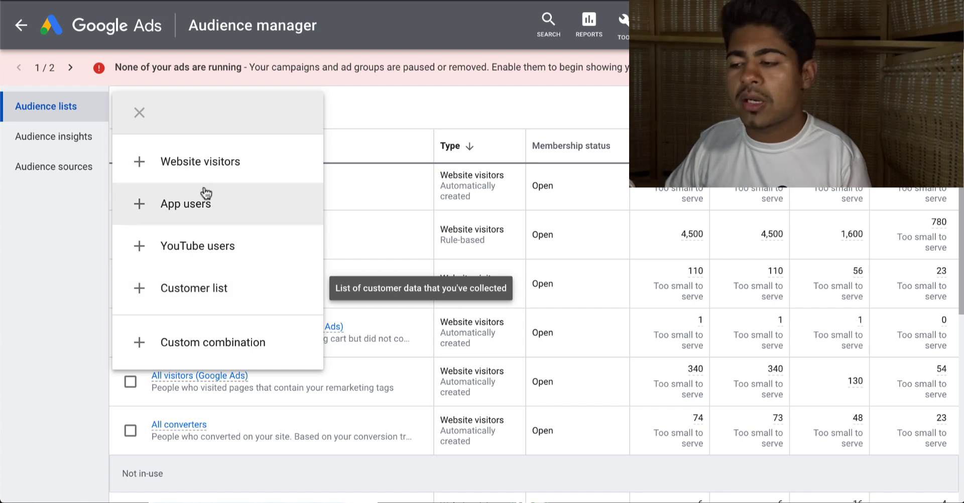
- Start a new website visitors audience, leaving the name blank and List members as 'Visitors of a page'
{"action": "left_click", "coordinate": [202, 164]}
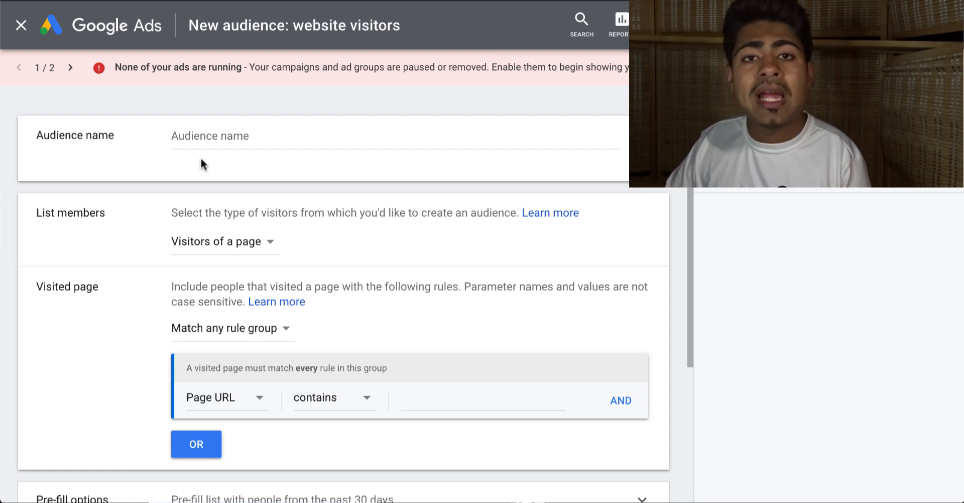
{"action": "left_click", "coordinate": [213, 137]}
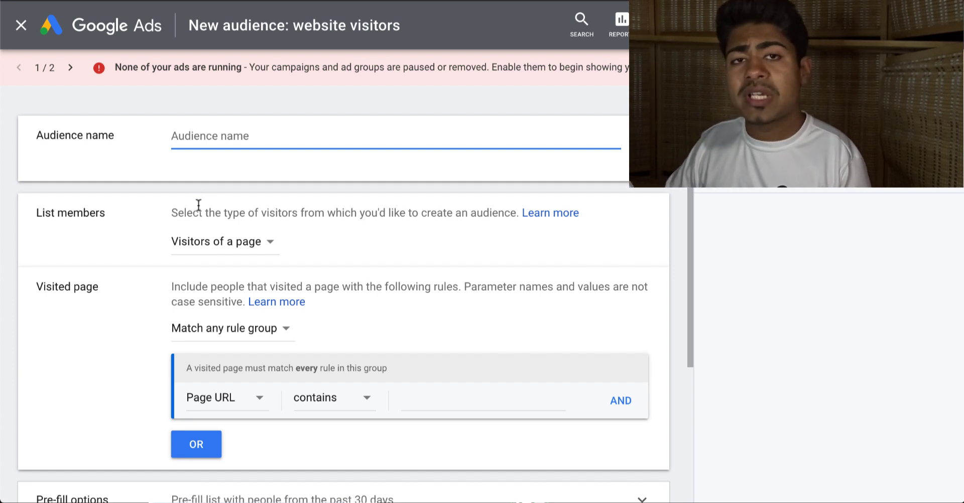
{"action": "scroll", "coordinate": [199, 207], "scroll_direction": "down", "scroll_amount": 1}
{"action": "left_click", "coordinate": [95, 171]}
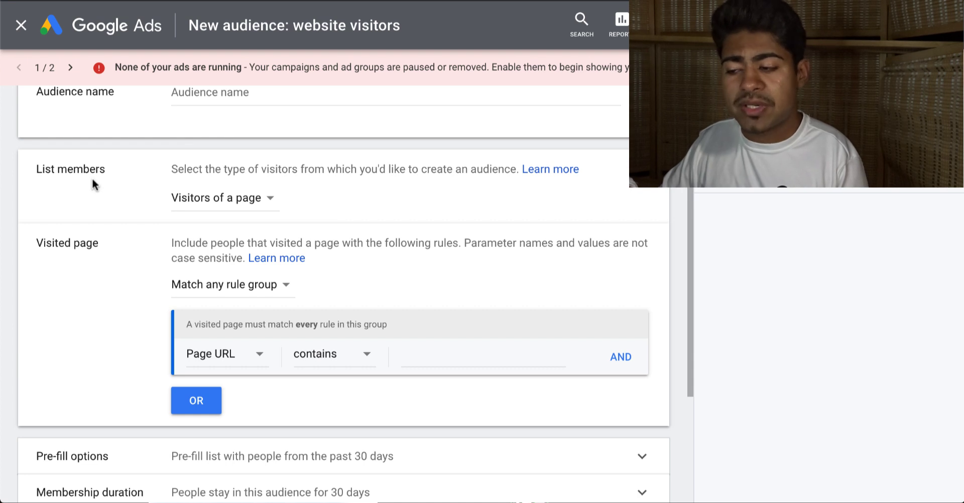
{"action": "left_click", "coordinate": [241, 203]}
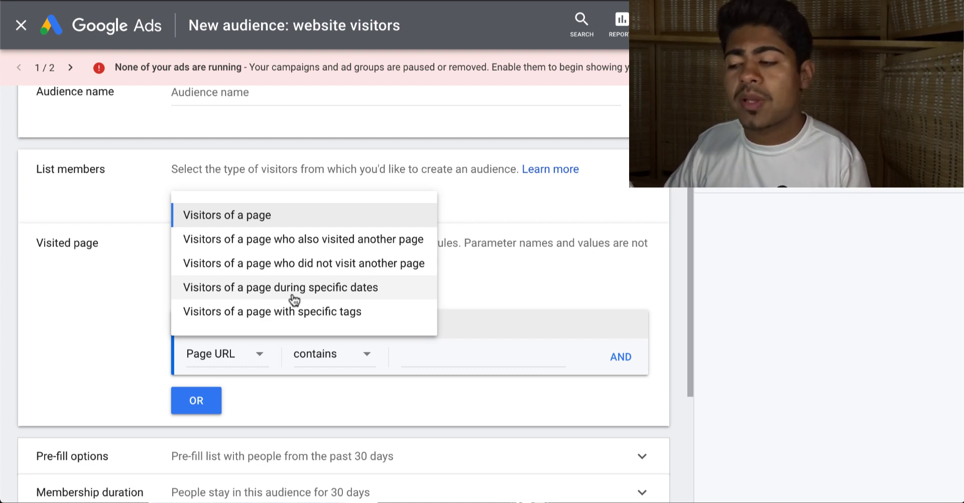
{"action": "left_click", "coordinate": [301, 214]}
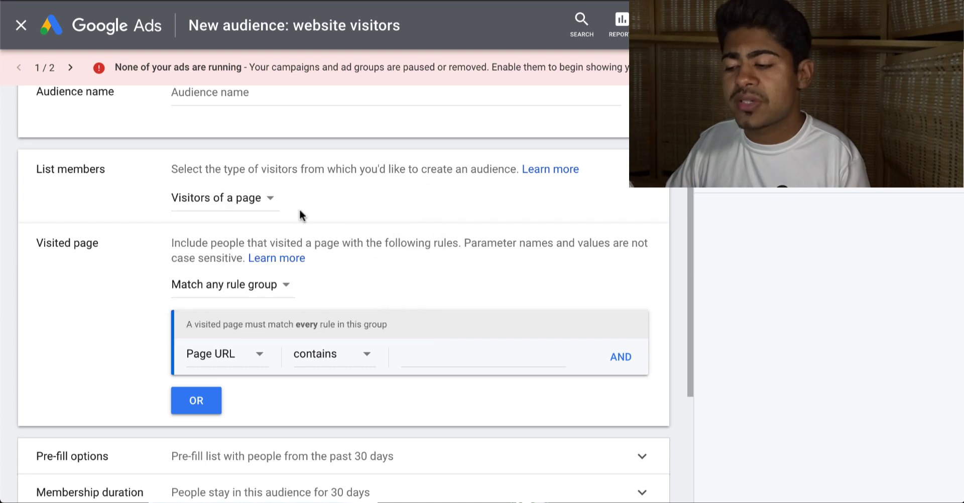
- Set the visited-page rule to Page URL contains google.com
{"action": "scroll", "coordinate": [294, 303], "scroll_direction": "down", "scroll_amount": 2}
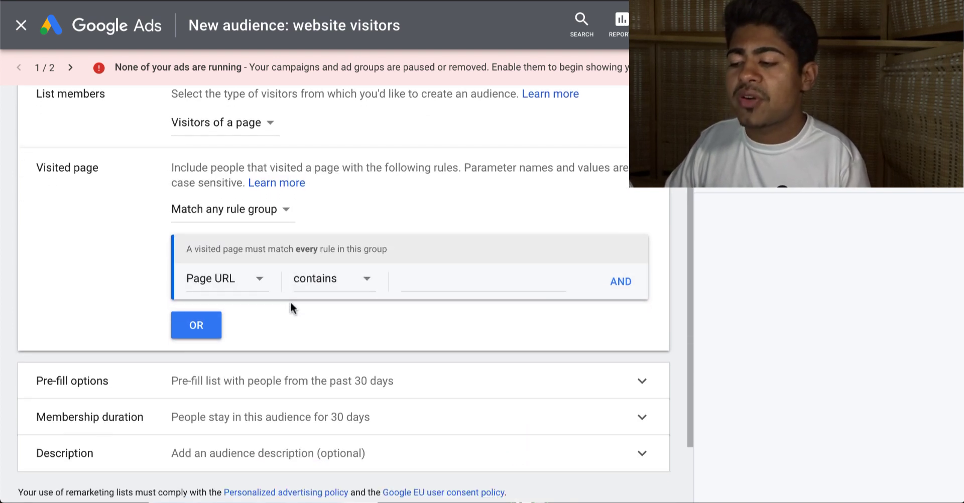
{"action": "left_click", "coordinate": [250, 281]}
{"action": "left_click", "coordinate": [248, 295]}
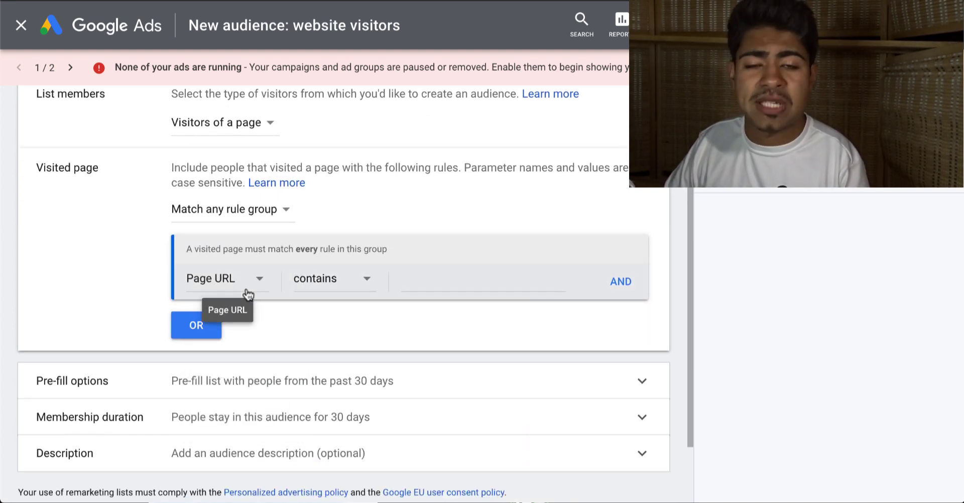
{"action": "left_click", "coordinate": [404, 273]}
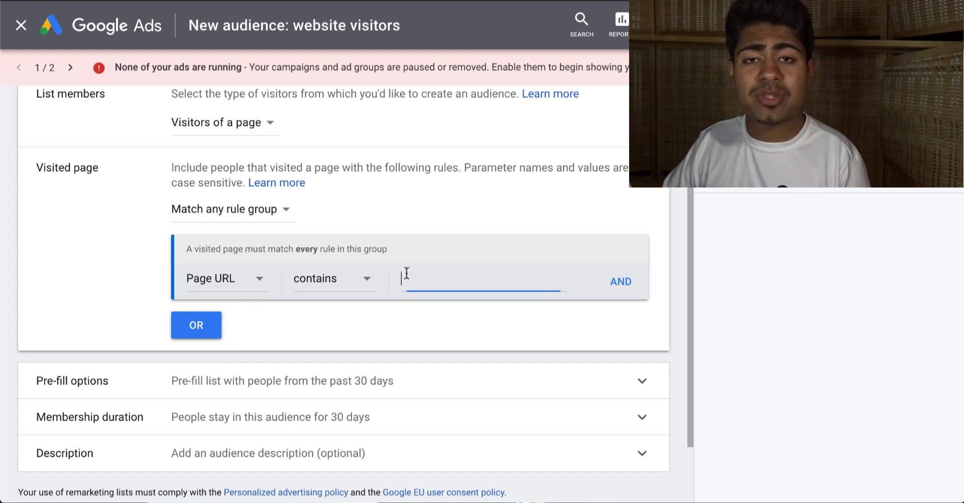
{"action": "type", "text": "goo"}
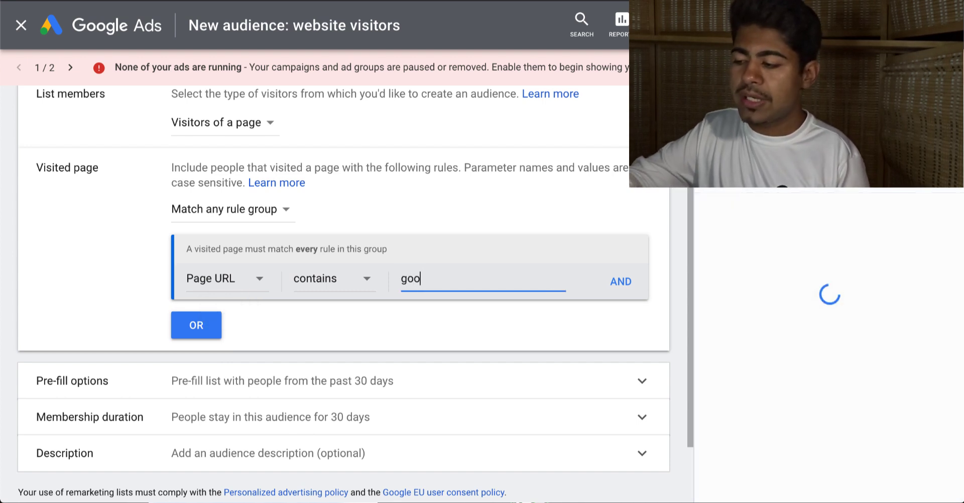
{"action": "type", "text": "gle."}
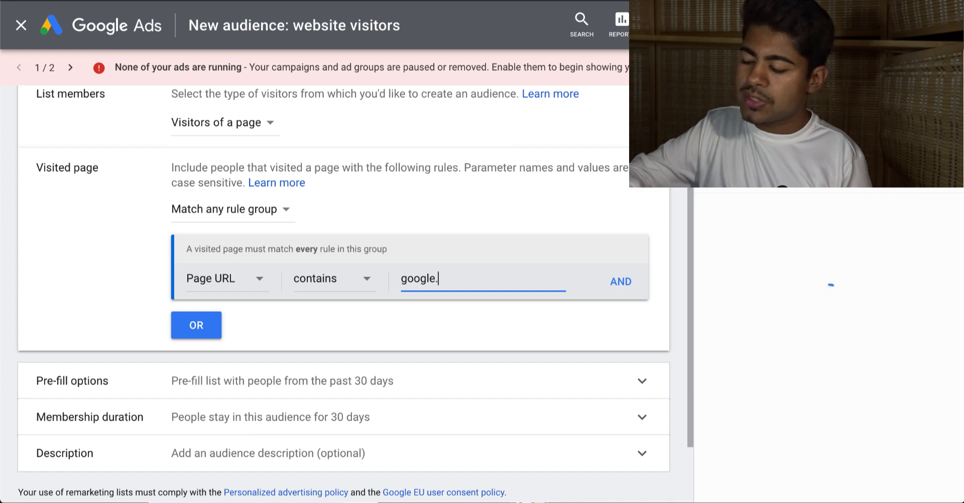
{"action": "type", "text": "com"}
{"action": "left_click", "coordinate": [454, 306]}
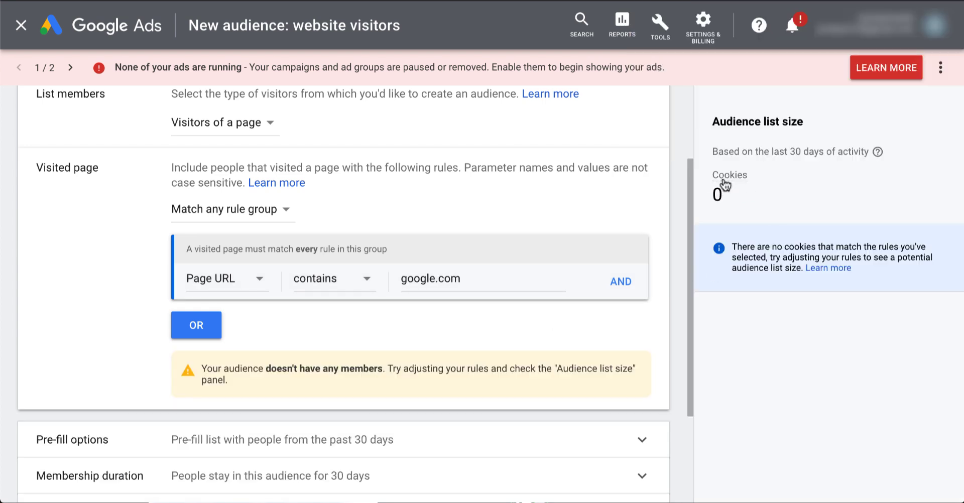
{"action": "mouse_move", "coordinate": [723, 186]}
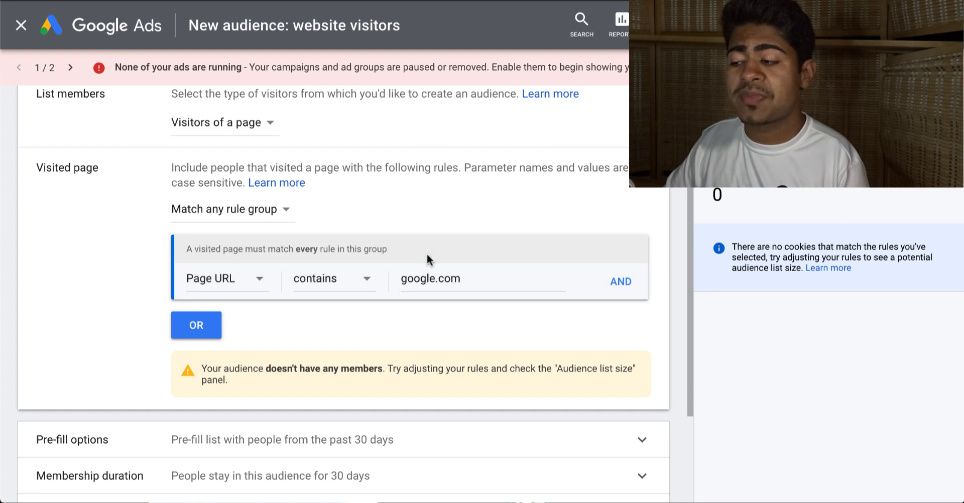
{"action": "scroll", "coordinate": [411, 262], "scroll_direction": "up", "scroll_amount": 1}
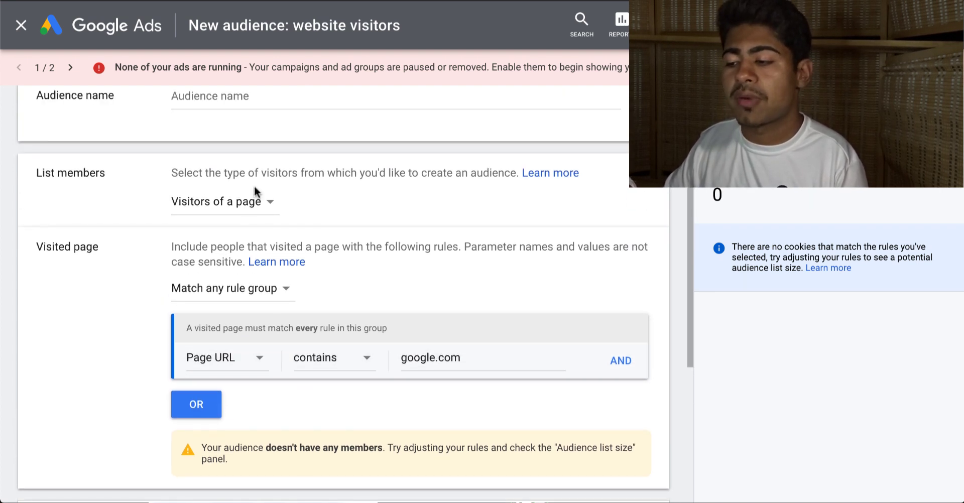
{"action": "scroll", "coordinate": [252, 319], "scroll_direction": "down", "scroll_amount": 2}
{"action": "scroll", "coordinate": [254, 325], "scroll_direction": "up", "scroll_amount": 1}
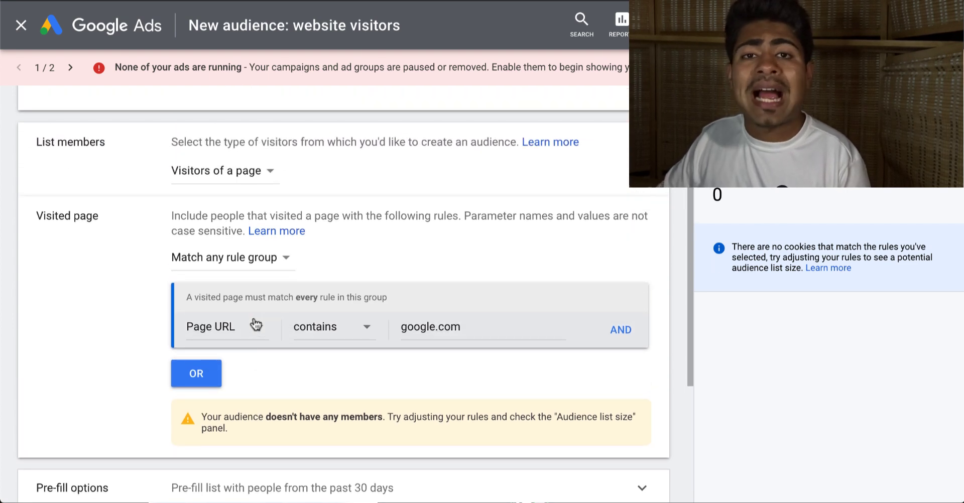
{"action": "scroll", "coordinate": [256, 324], "scroll_direction": "down", "scroll_amount": 3}
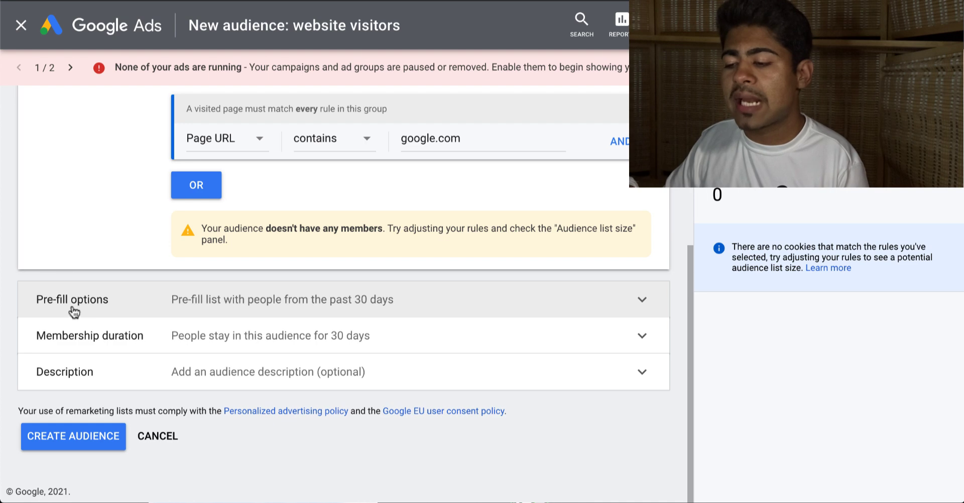
- Keep pre-filling with past 30 days' visitors after trying an empty list, then expand Membership duration
{"action": "left_click", "coordinate": [59, 300]}
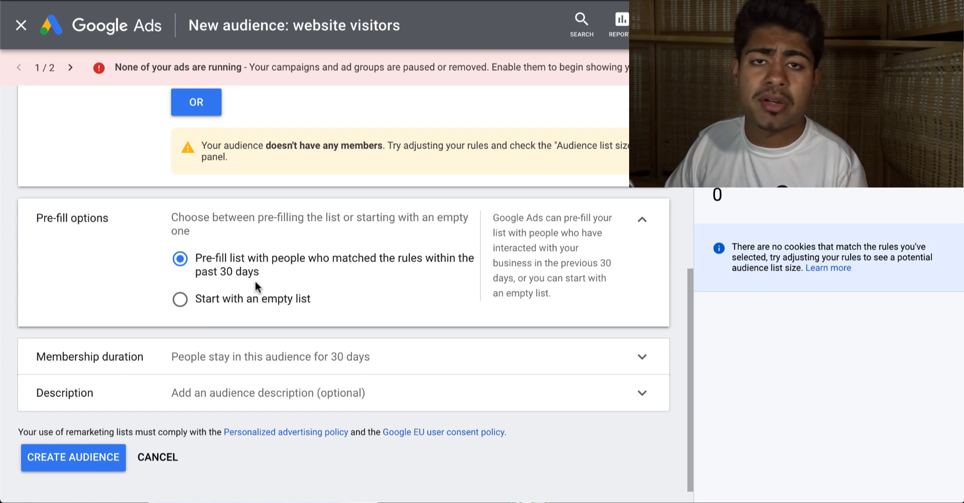
{"action": "left_click", "coordinate": [206, 298]}
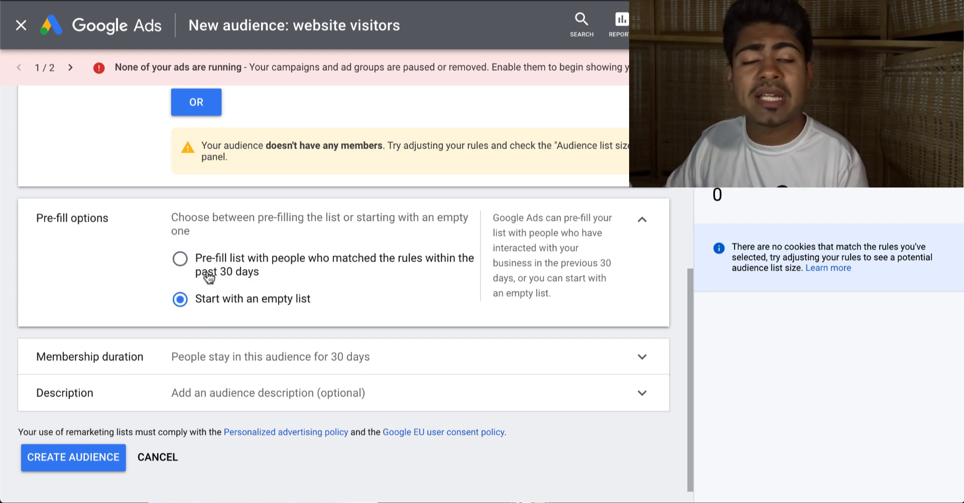
{"action": "left_click", "coordinate": [213, 259]}
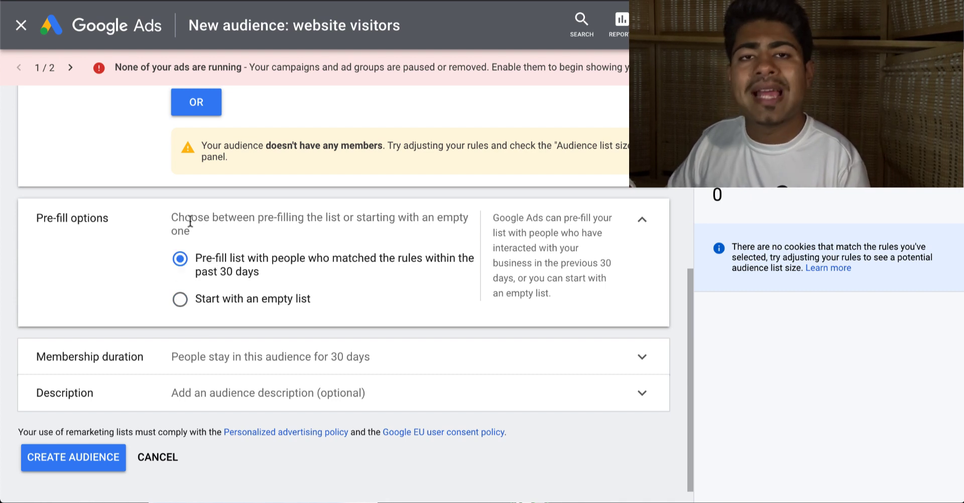
{"action": "left_click", "coordinate": [642, 220]}
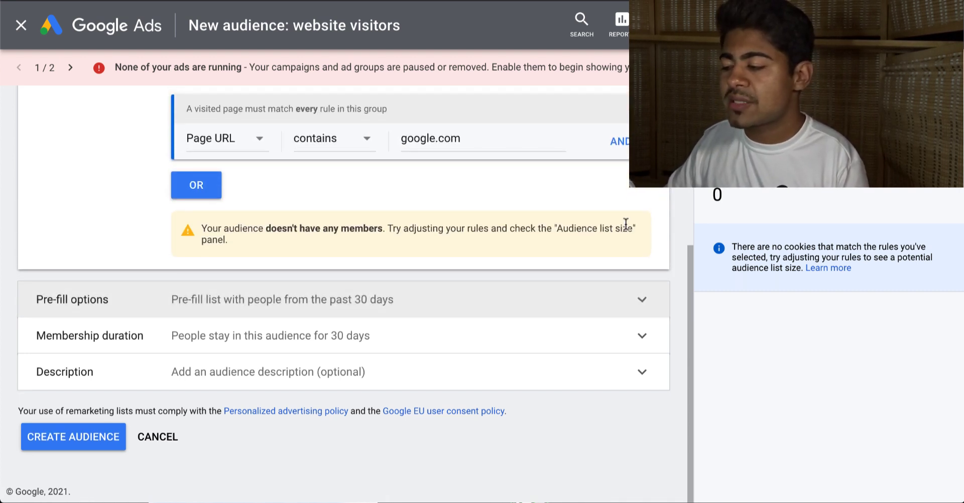
{"action": "left_click", "coordinate": [627, 332]}
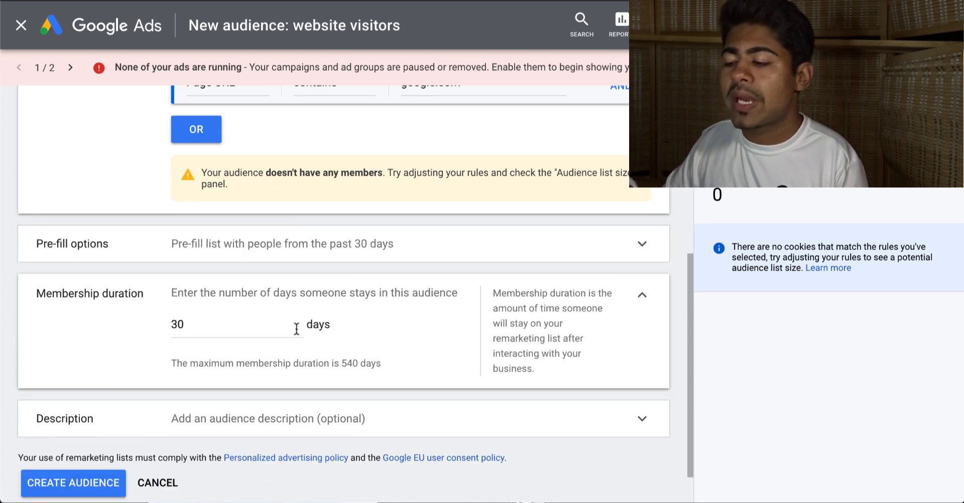
- Change the membership duration from 30 to 90 days, noting the 540-day maximum
{"action": "double_click", "coordinate": [273, 324]}
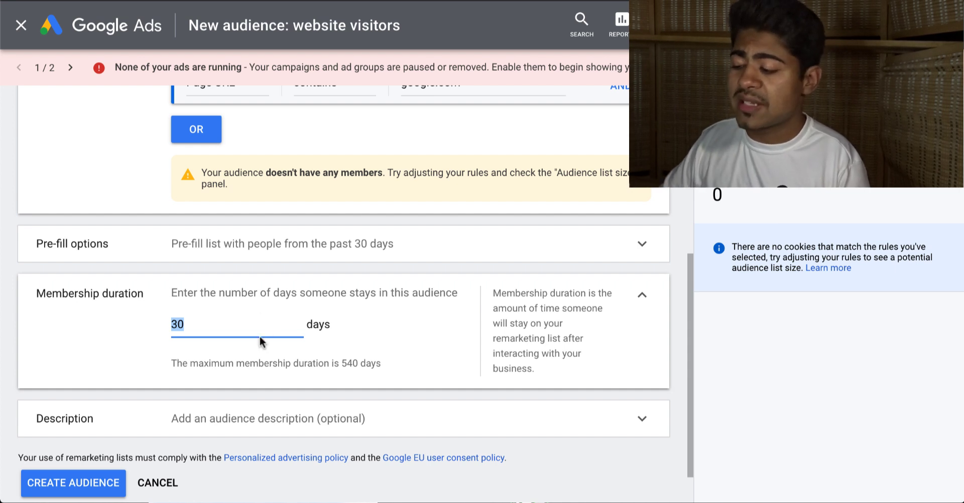
{"action": "type", "text": "90"}
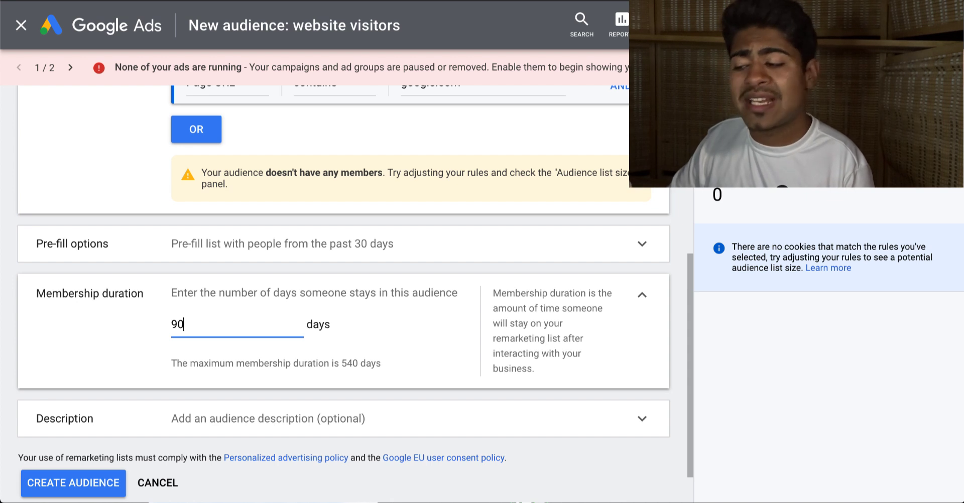
{"action": "double_click", "coordinate": [349, 362]}
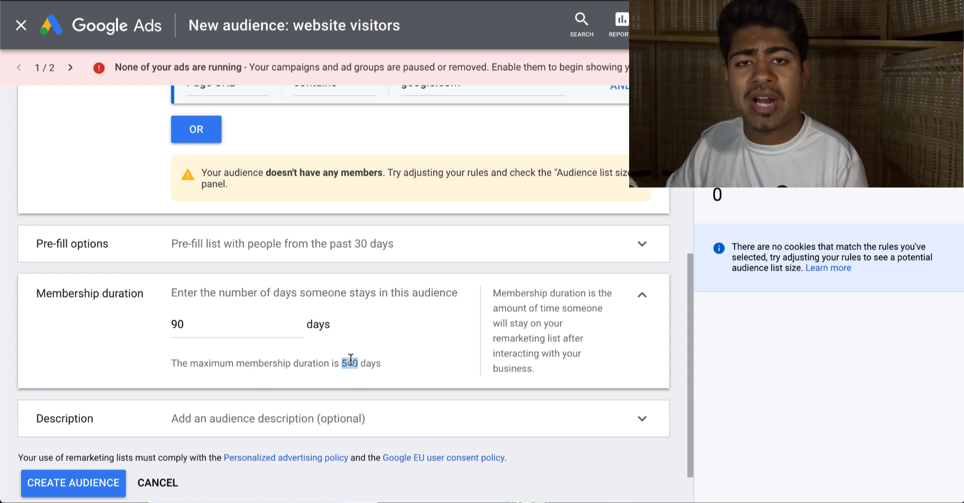
{"action": "left_click", "coordinate": [350, 360]}
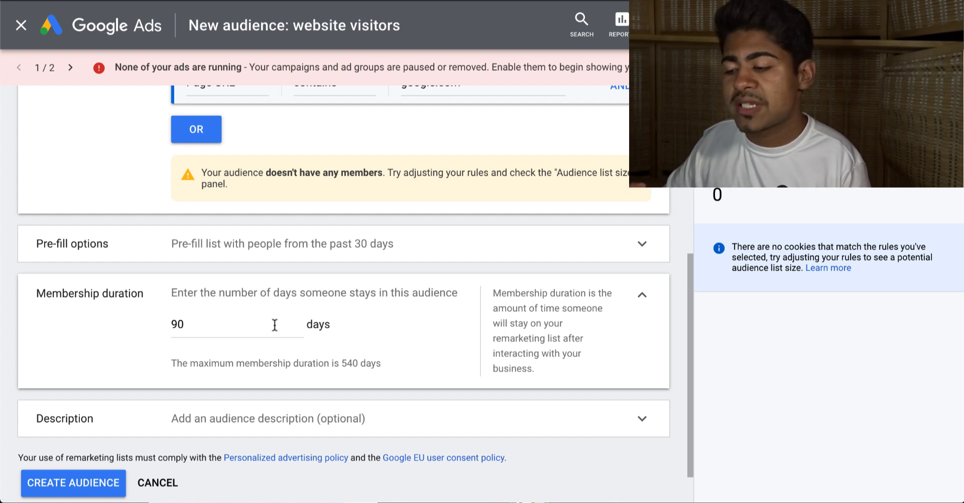
- Expand the optional audience Description section, leaving it empty
{"action": "scroll", "coordinate": [259, 389], "scroll_direction": "down", "scroll_amount": 1}
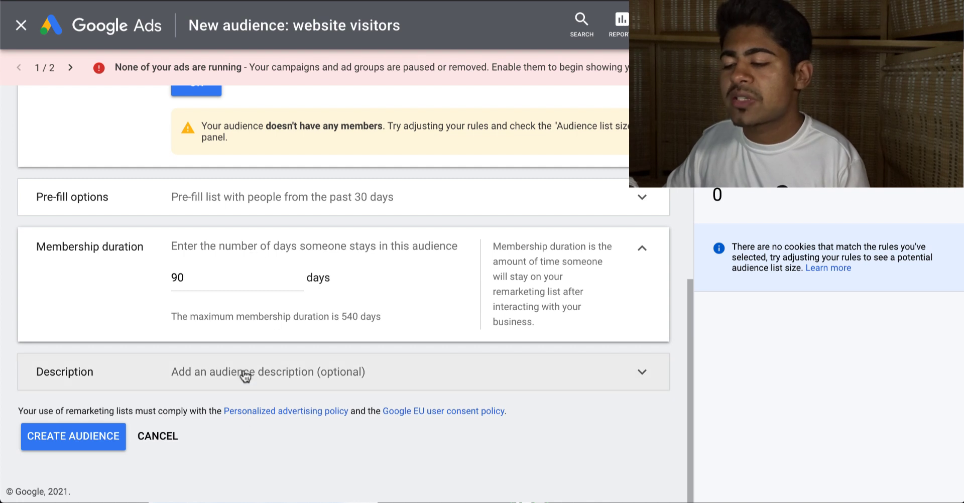
{"action": "left_click", "coordinate": [242, 372]}
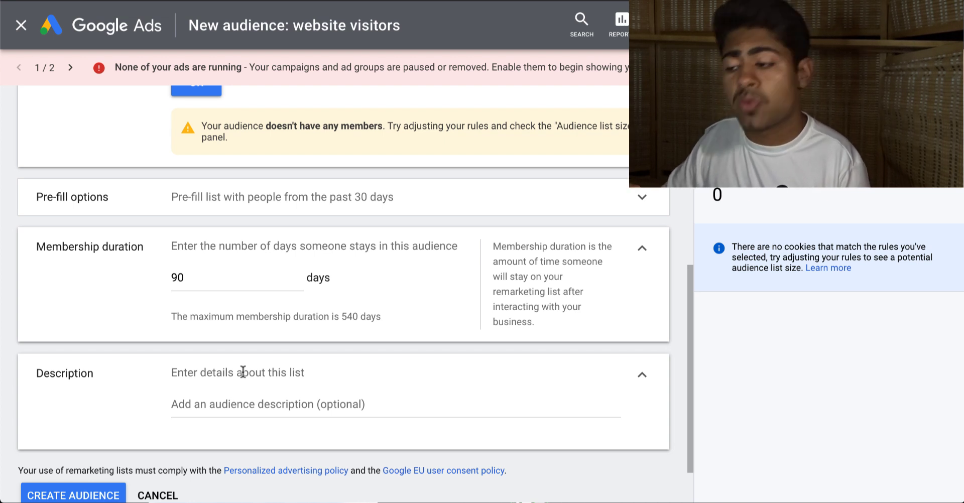
{"action": "scroll", "coordinate": [243, 372], "scroll_direction": "down", "scroll_amount": 1}
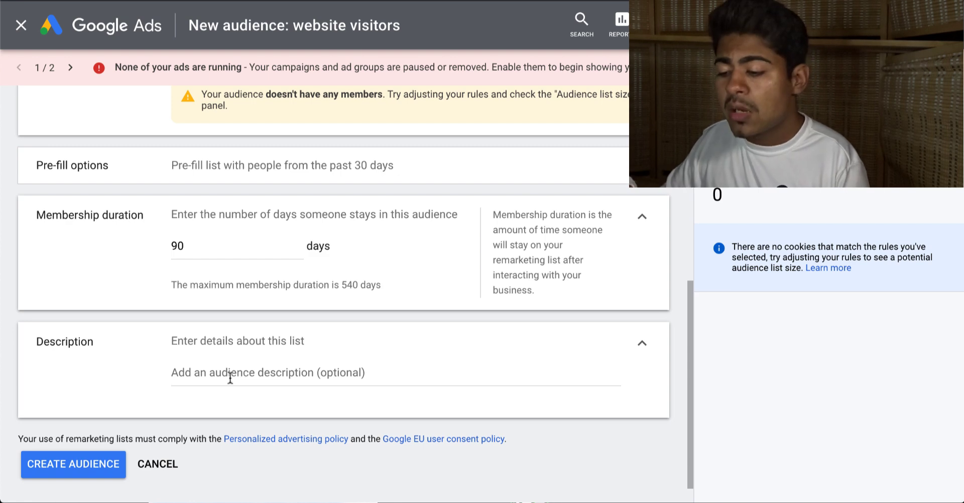
{"action": "scroll", "coordinate": [228, 376], "scroll_direction": "down", "scroll_amount": 1}
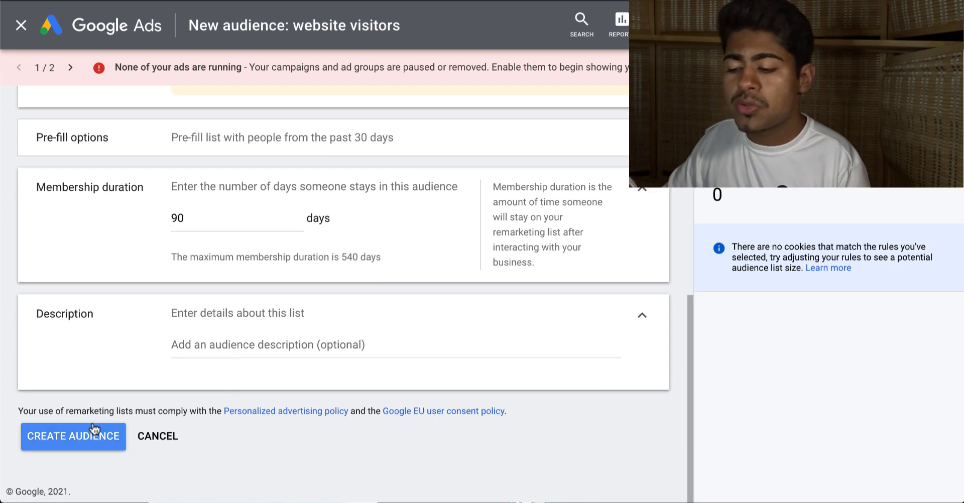
{"action": "left_click", "coordinate": [145, 447]}
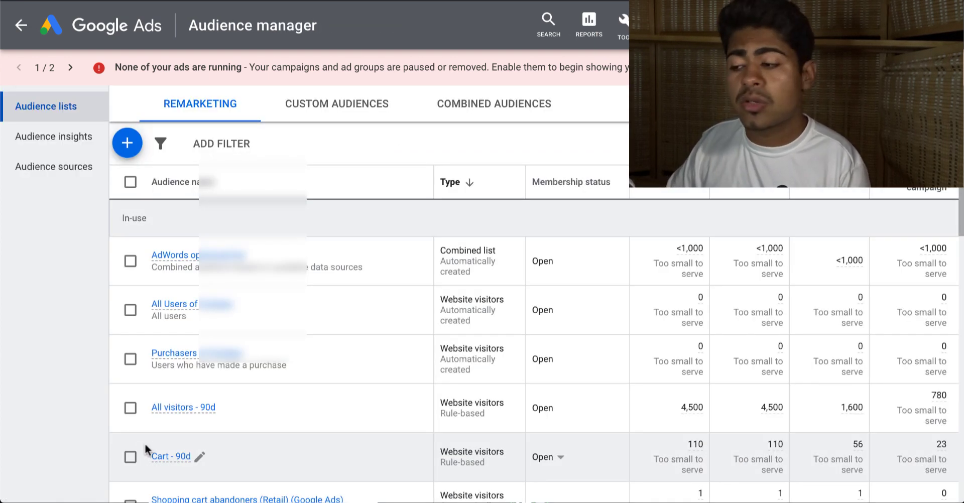
{"action": "scroll", "coordinate": [176, 285], "scroll_direction": "down", "scroll_amount": 3}
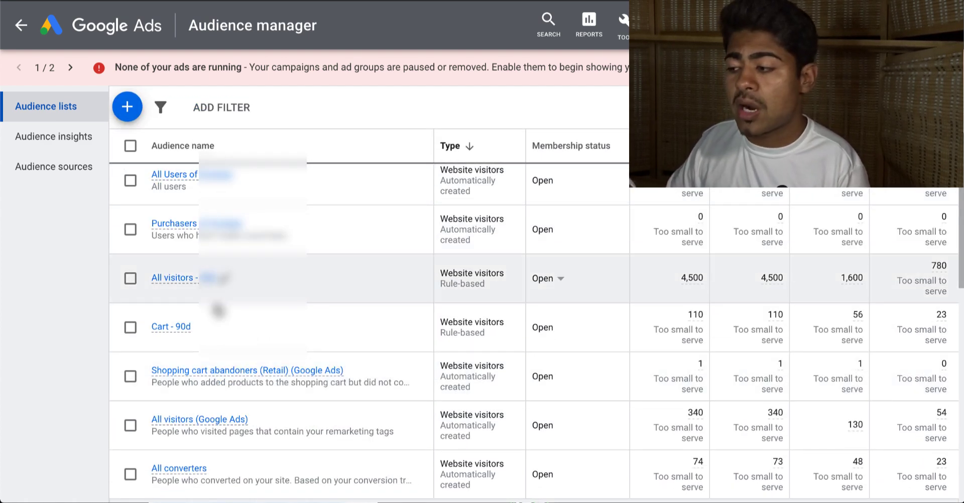
{"action": "scroll", "coordinate": [301, 384], "scroll_direction": "up", "scroll_amount": 1}
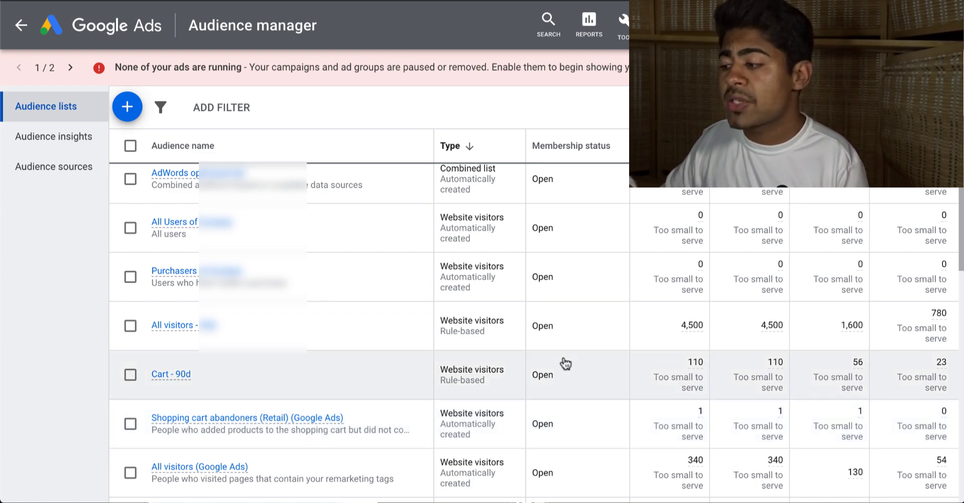
{"action": "scroll", "coordinate": [669, 190], "scroll_direction": "up", "scroll_amount": 2}
{"action": "scroll", "coordinate": [670, 254], "scroll_direction": "down", "scroll_amount": 1}
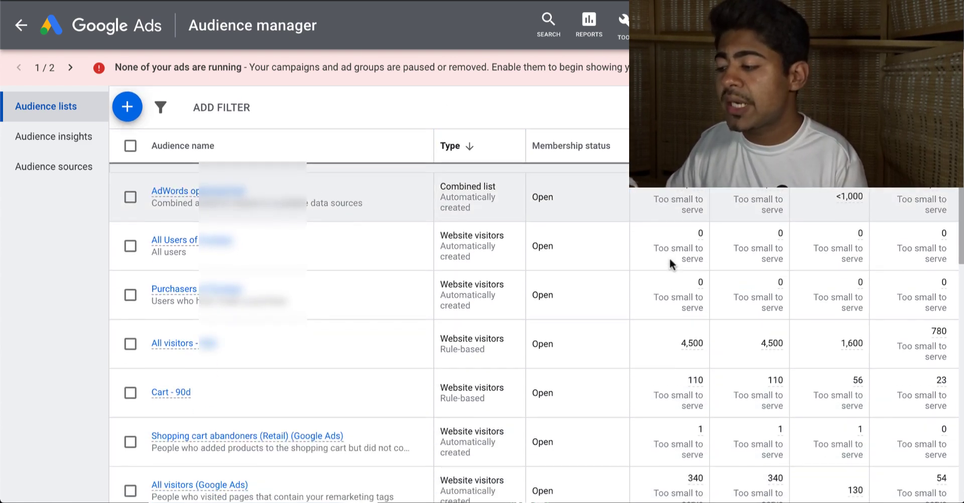
{"action": "double_click", "coordinate": [688, 397]}
{"action": "triple_click", "coordinate": [688, 397]}
{"action": "left_click", "coordinate": [688, 395]}
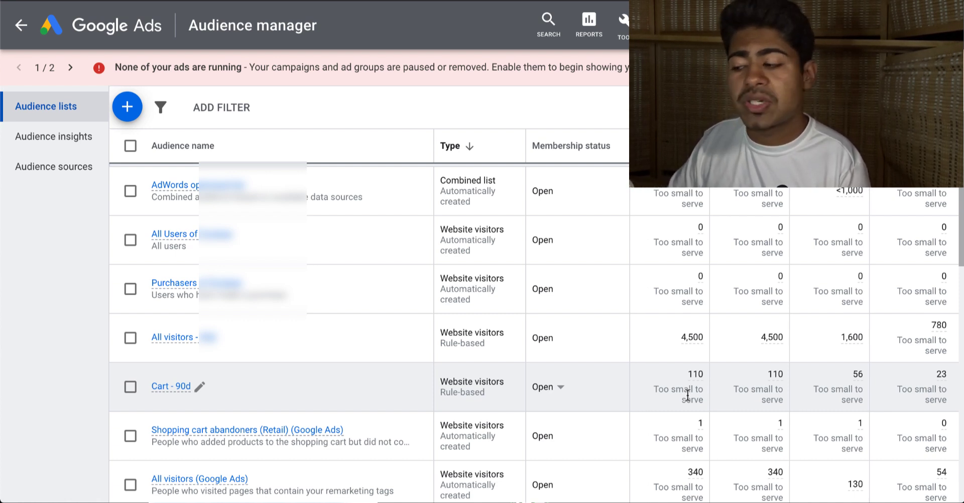
{"action": "scroll", "coordinate": [687, 396], "scroll_direction": "down", "scroll_amount": 5}
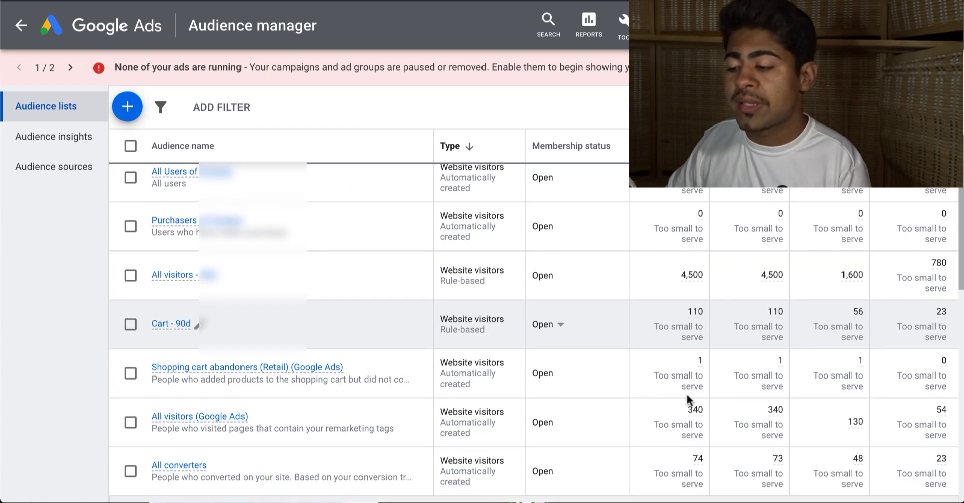
{"action": "scroll", "coordinate": [602, 308], "scroll_direction": "up", "scroll_amount": 4}
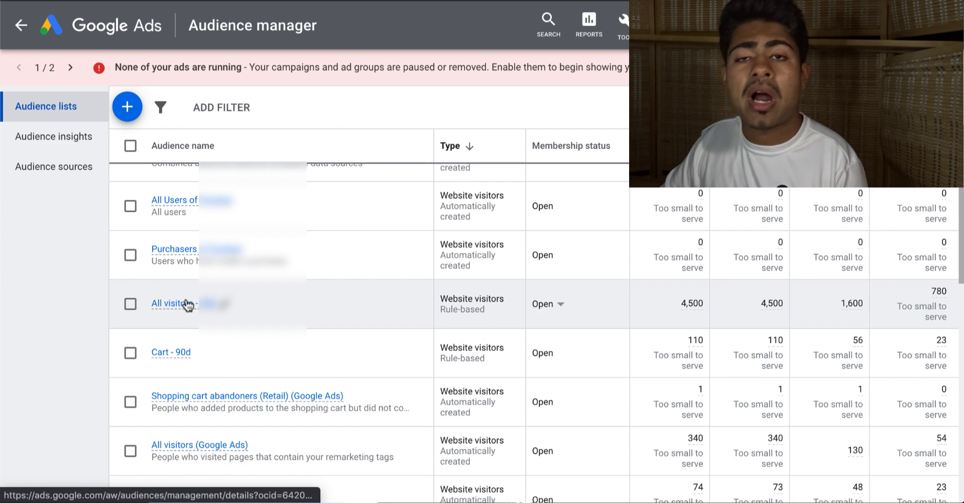
{"action": "scroll", "coordinate": [187, 305], "scroll_direction": "down", "scroll_amount": 1}
{"action": "scroll", "coordinate": [188, 314], "scroll_direction": "down", "scroll_amount": 7}
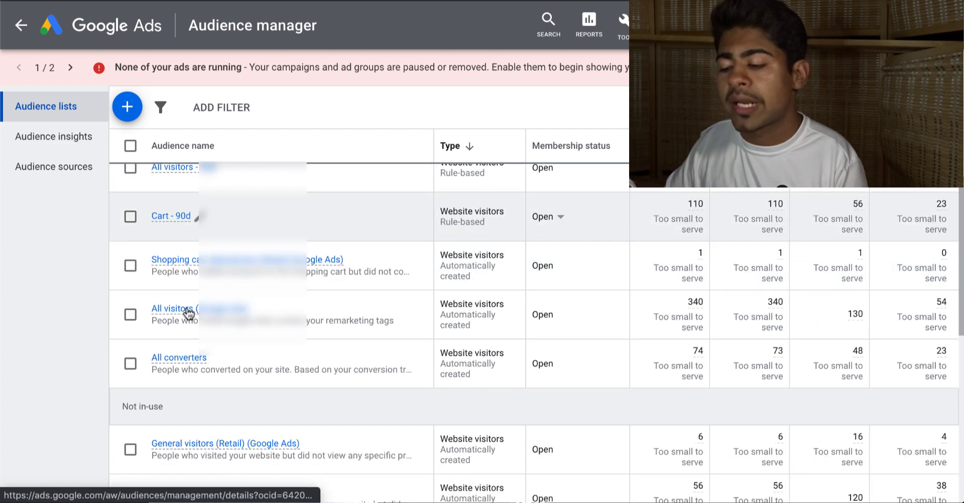
{"action": "scroll", "coordinate": [188, 313], "scroll_direction": "up", "scroll_amount": 1}
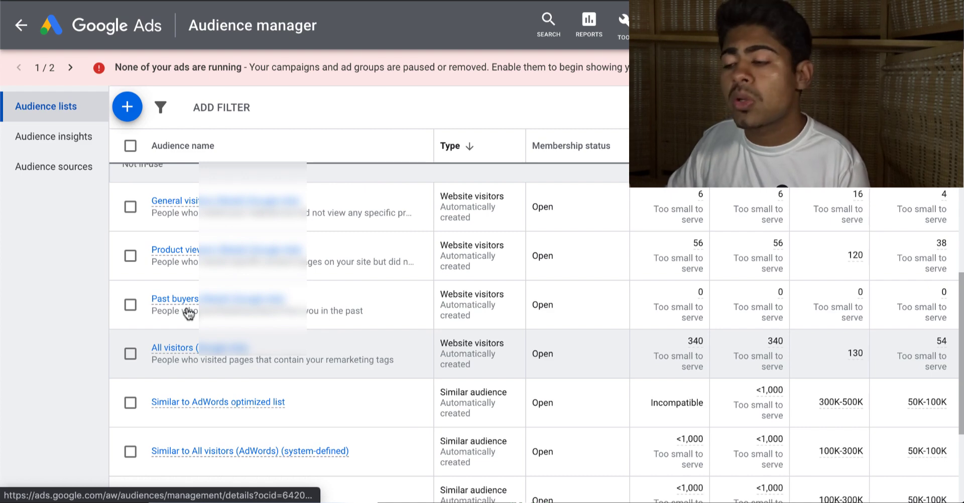
{"action": "scroll", "coordinate": [188, 314], "scroll_direction": "up", "scroll_amount": 1}
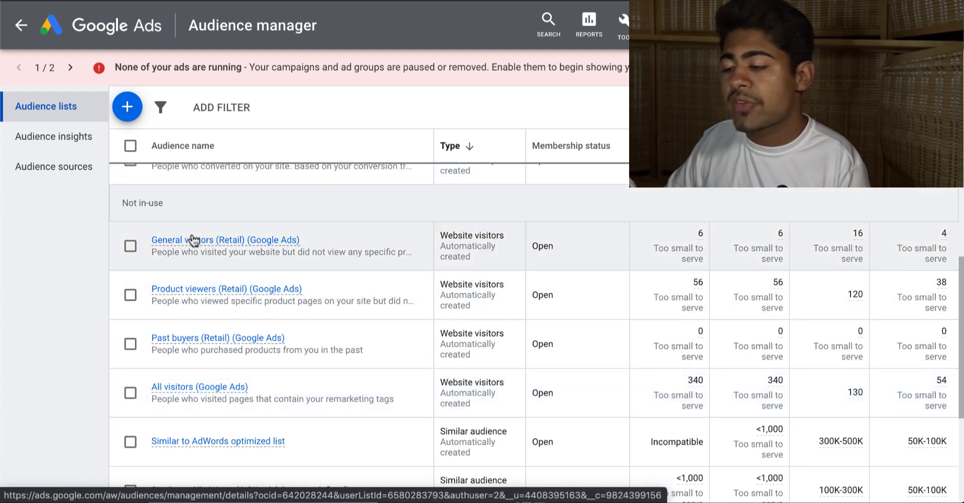
{"action": "scroll", "coordinate": [199, 312], "scroll_direction": "down", "scroll_amount": 1}
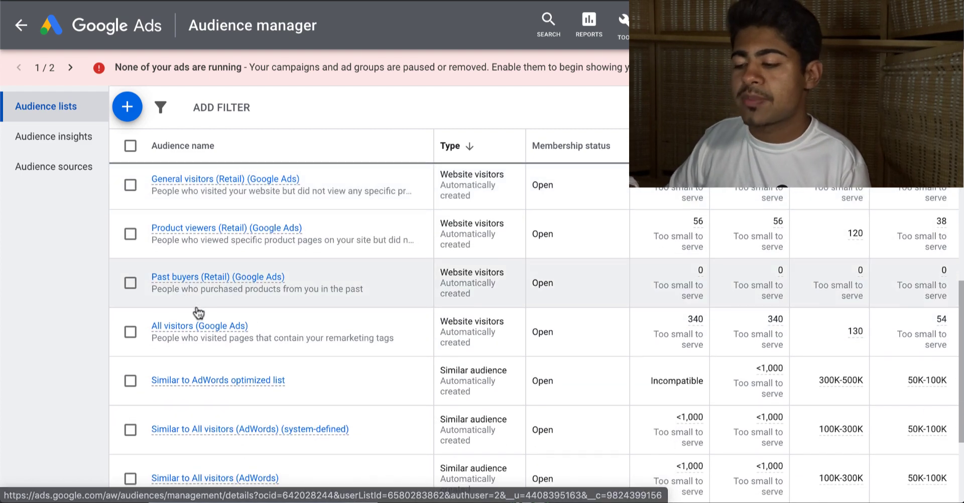
{"action": "scroll", "coordinate": [198, 313], "scroll_direction": "down", "scroll_amount": 2}
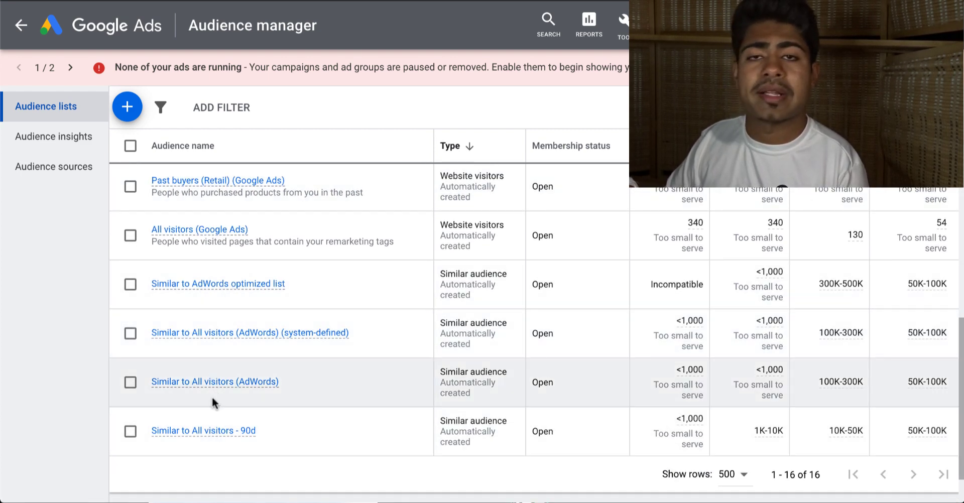
{"action": "scroll", "coordinate": [209, 457], "scroll_direction": "up", "scroll_amount": 10}
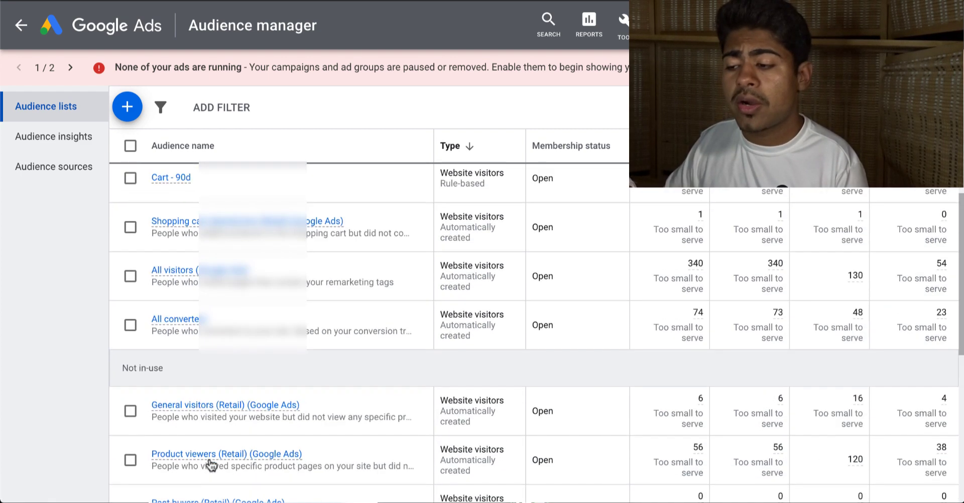
{"action": "scroll", "coordinate": [200, 461], "scroll_direction": "up", "scroll_amount": 1}
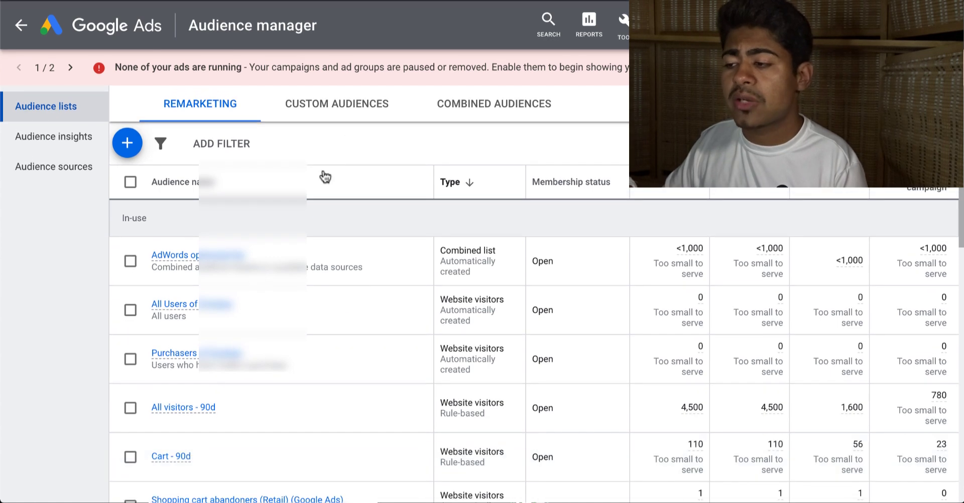
{"action": "scroll", "coordinate": [342, 211], "scroll_direction": "down", "scroll_amount": 10}
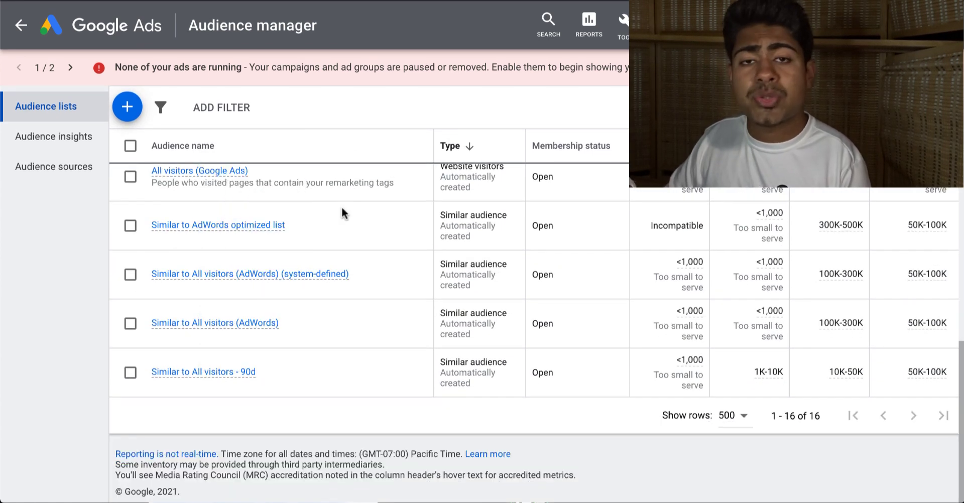
{"action": "scroll", "coordinate": [341, 208], "scroll_direction": "up", "scroll_amount": 10}
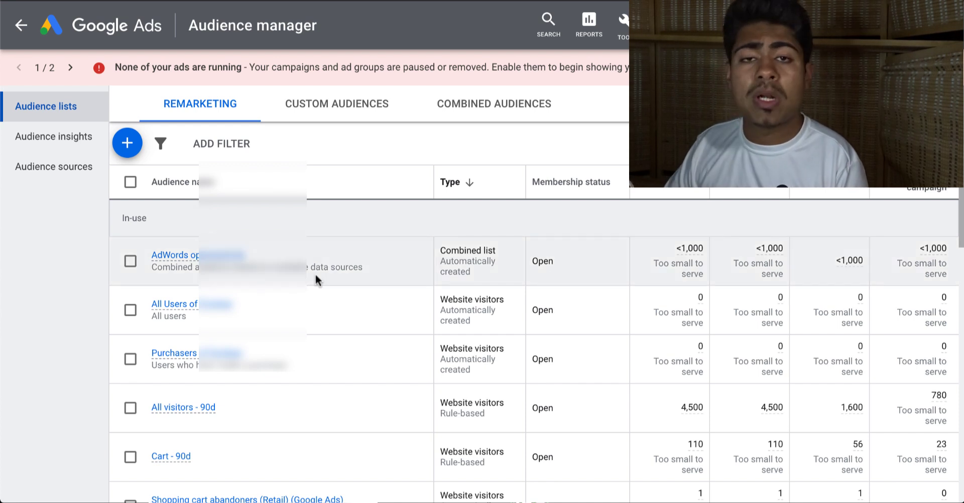
- Start a new custom audience from the Custom Audiences tab and type 'mo' into interests
{"action": "left_click", "coordinate": [314, 111]}
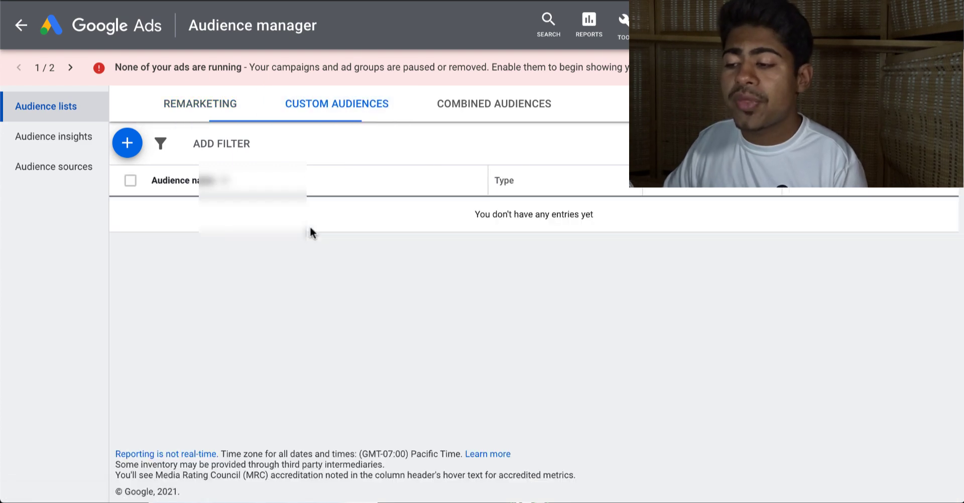
{"action": "left_click", "coordinate": [136, 145]}
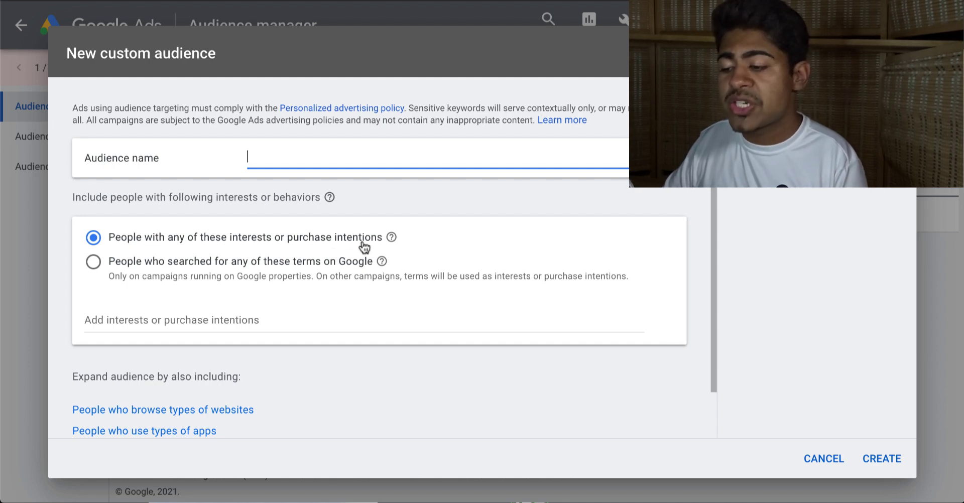
{"action": "left_click", "coordinate": [248, 322]}
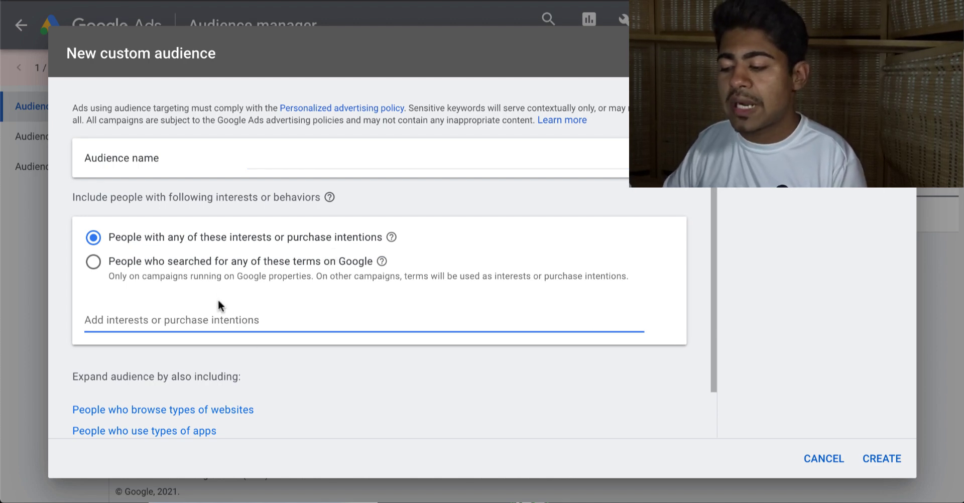
{"action": "type", "text": "mo"}
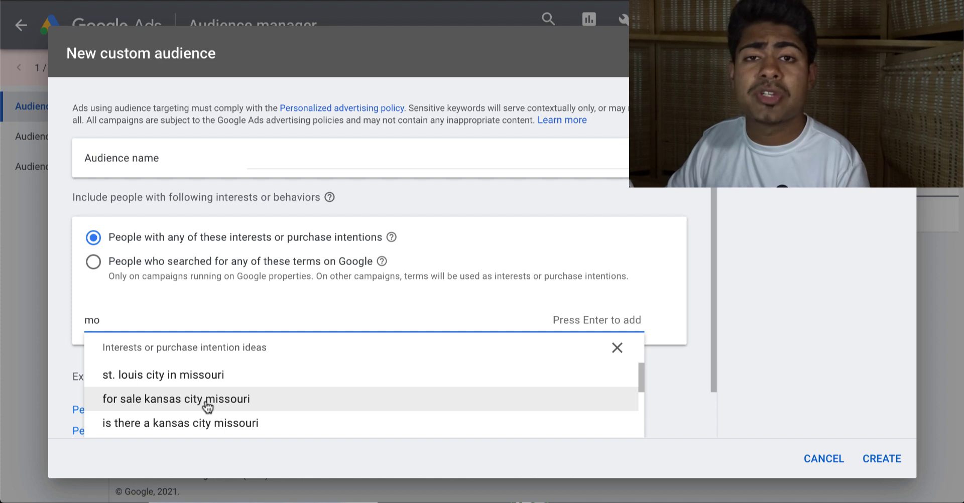
{"action": "scroll", "coordinate": [207, 402], "scroll_direction": "down", "scroll_amount": 3}
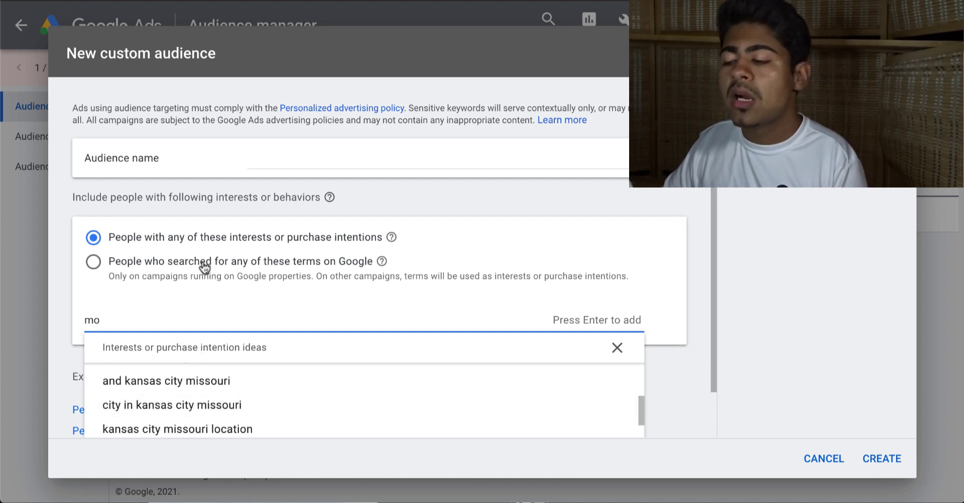
- Switch to Google search terms, replace the term with 'lo', then cancel the custom audience
{"action": "left_click", "coordinate": [151, 260]}
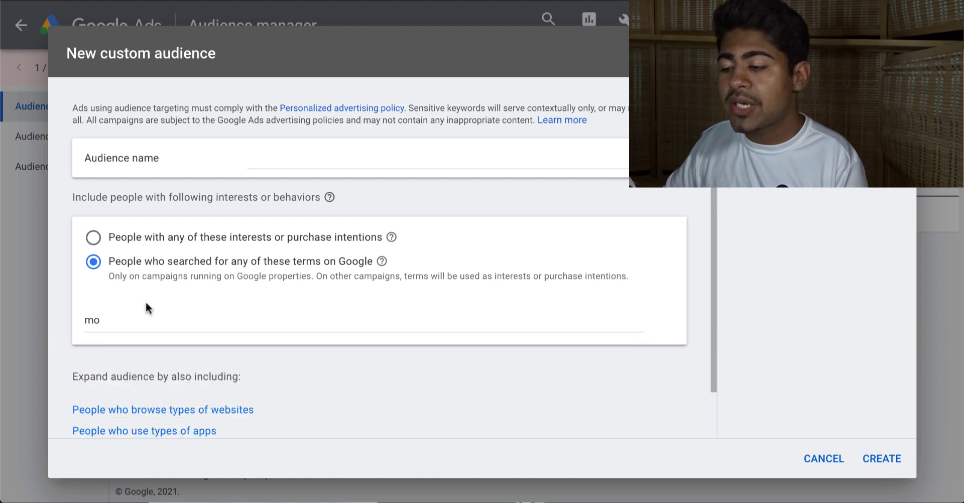
{"action": "left_click", "coordinate": [159, 325]}
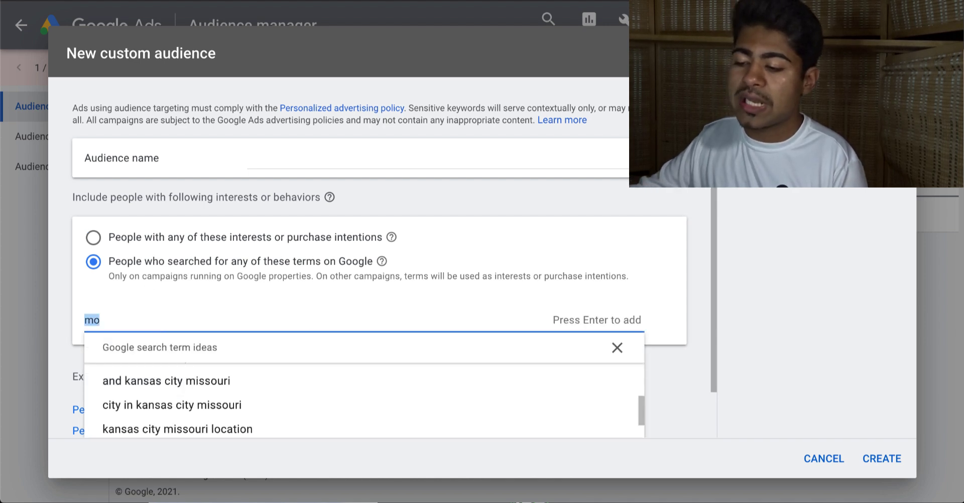
{"action": "key", "text": "BackSpace"}
{"action": "type", "text": "lo"}
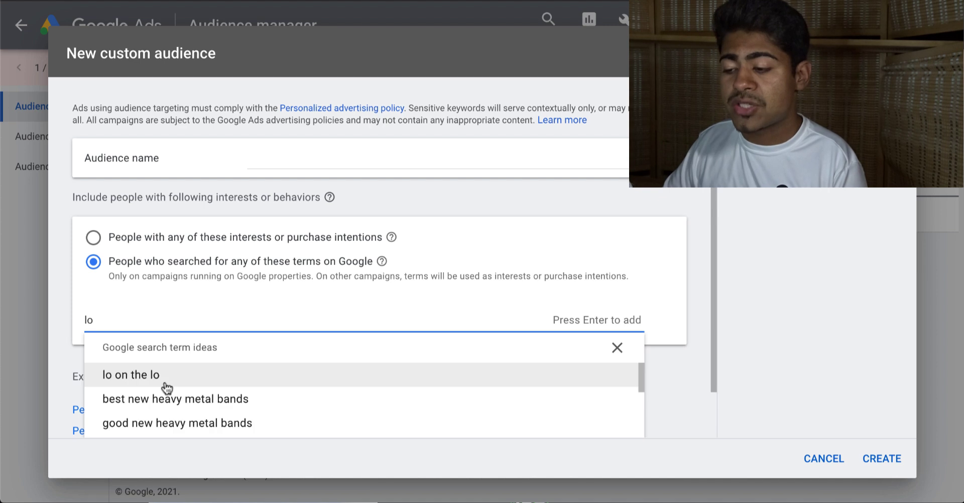
{"action": "scroll", "coordinate": [165, 388], "scroll_direction": "down", "scroll_amount": 3}
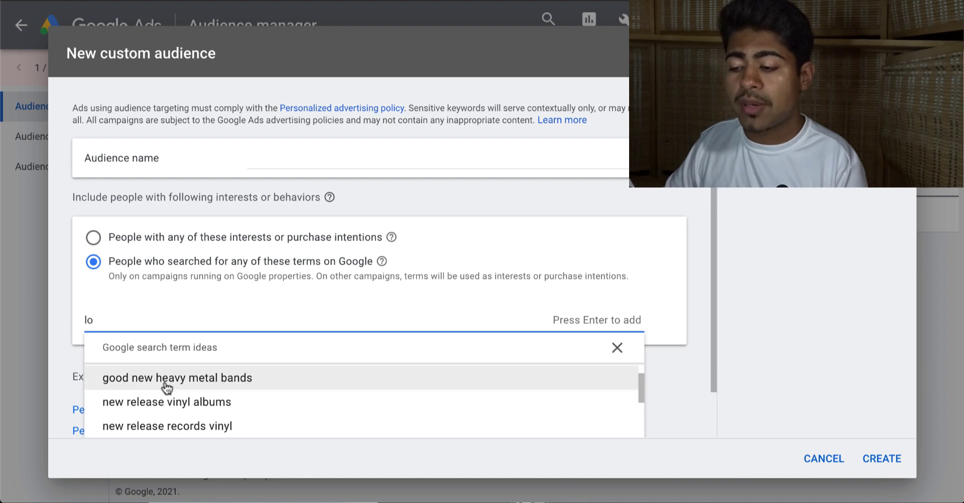
{"action": "left_click", "coordinate": [184, 303]}
{"action": "scroll", "coordinate": [216, 342], "scroll_direction": "down", "scroll_amount": 1}
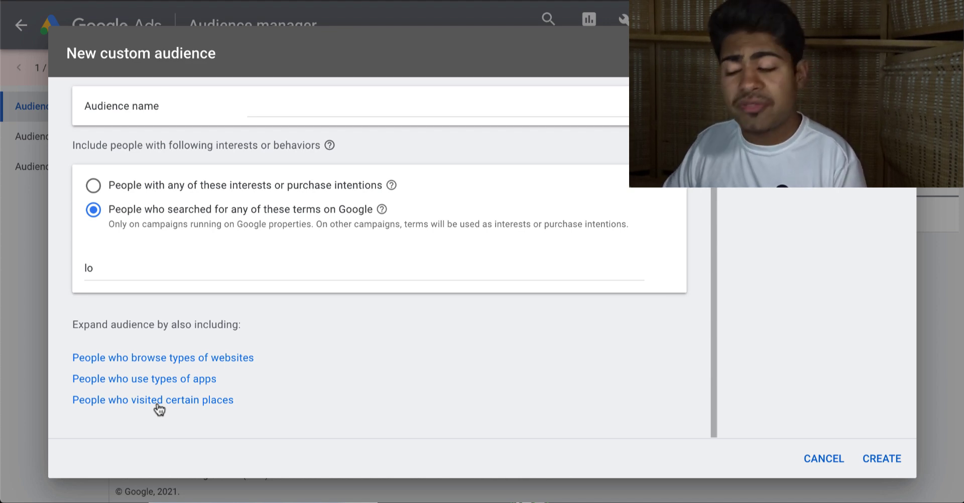
{"action": "left_click", "coordinate": [808, 459]}
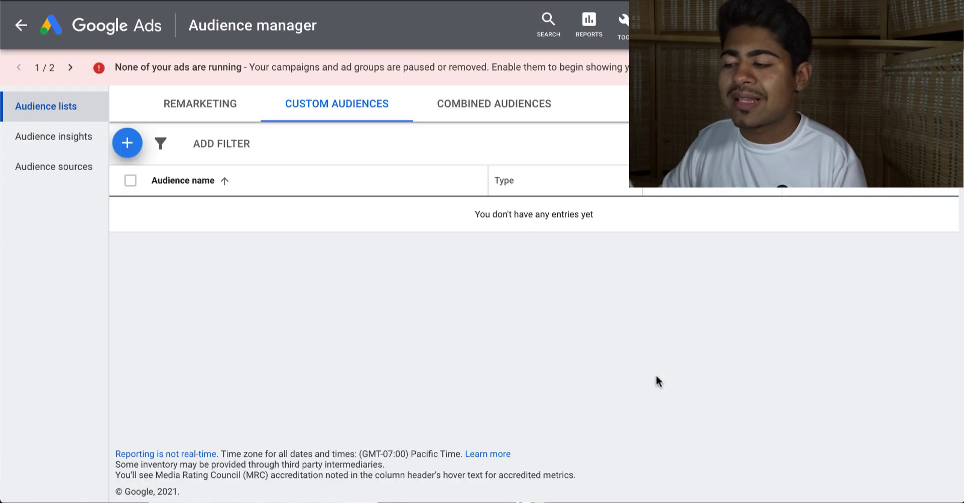
- Start a new combined audience from the Combined Audiences tab and open the audience list
{"action": "left_click", "coordinate": [457, 111]}
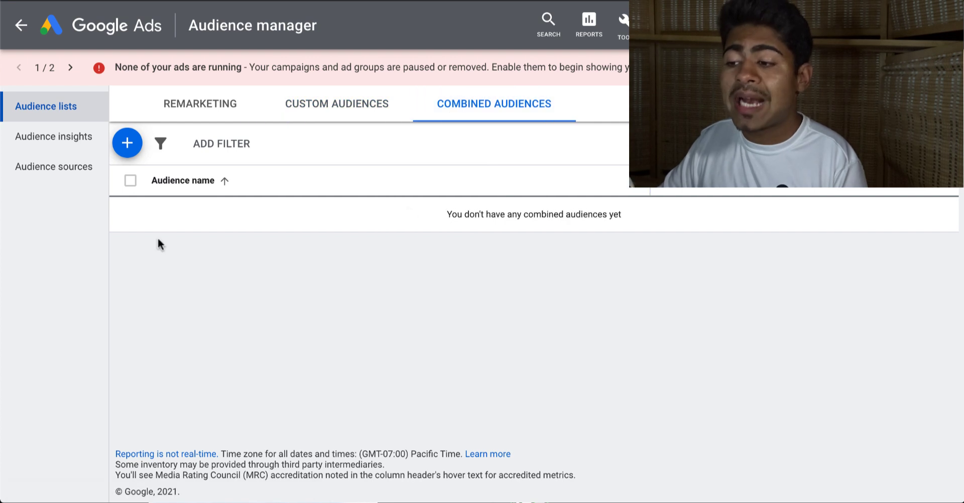
{"action": "left_click", "coordinate": [126, 144]}
{"action": "left_click", "coordinate": [146, 185]}
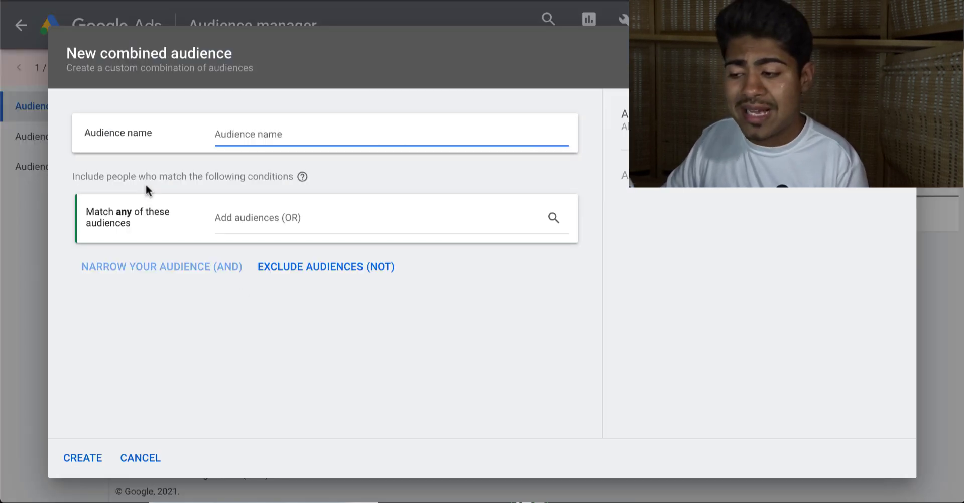
{"action": "left_click", "coordinate": [233, 217]}
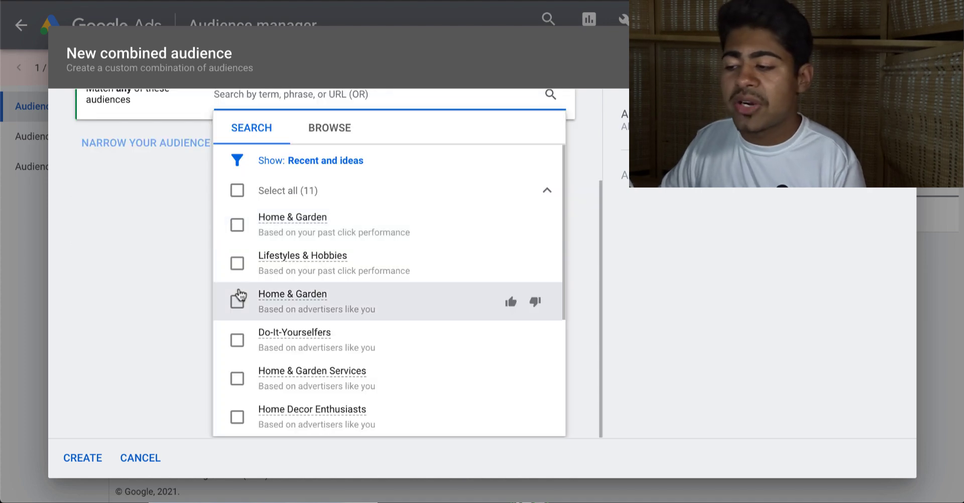
{"action": "scroll", "coordinate": [238, 295], "scroll_direction": "down", "scroll_amount": 4}
{"action": "scroll", "coordinate": [240, 296], "scroll_direction": "up", "scroll_amount": 5}
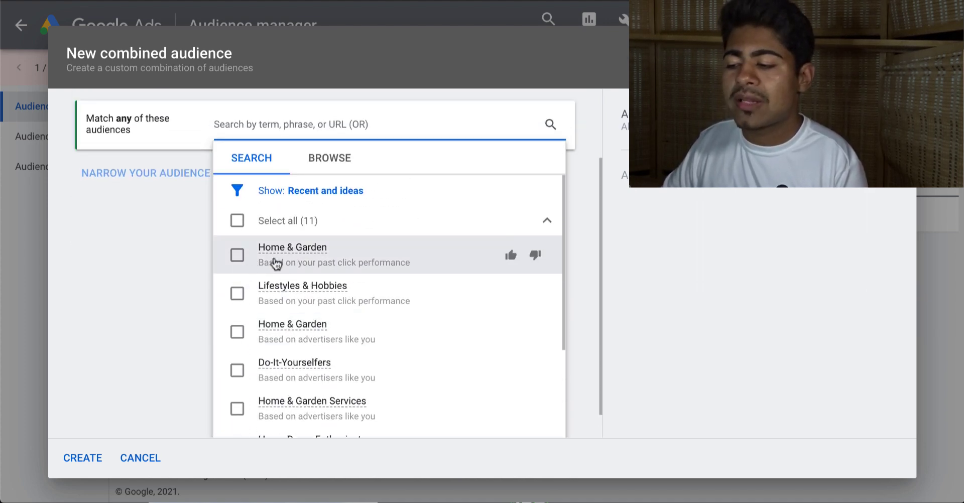
- Combine Home & Garden and Shoppers, then check the 10B+ weekly impressions estimate
{"action": "left_click", "coordinate": [241, 257]}
{"action": "scroll", "coordinate": [243, 316], "scroll_direction": "down", "scroll_amount": 4}
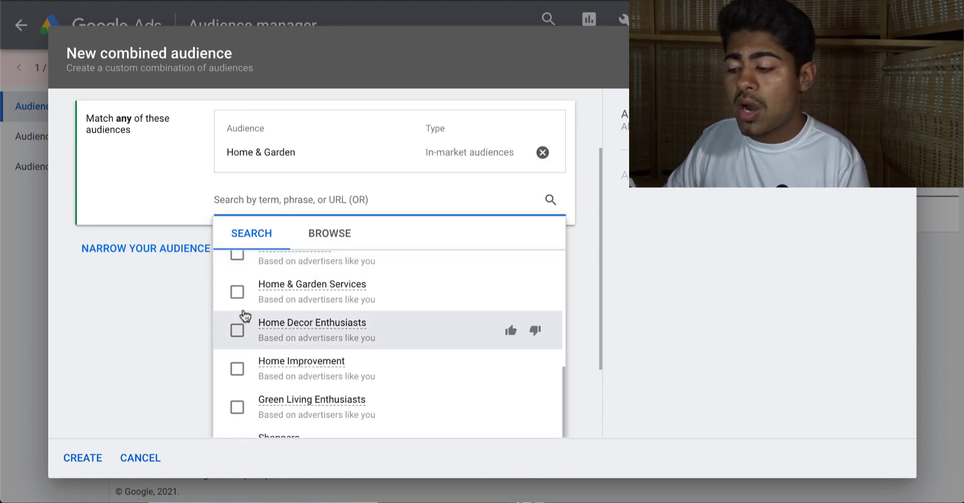
{"action": "scroll", "coordinate": [243, 344], "scroll_direction": "down", "scroll_amount": 2}
{"action": "left_click", "coordinate": [232, 344]}
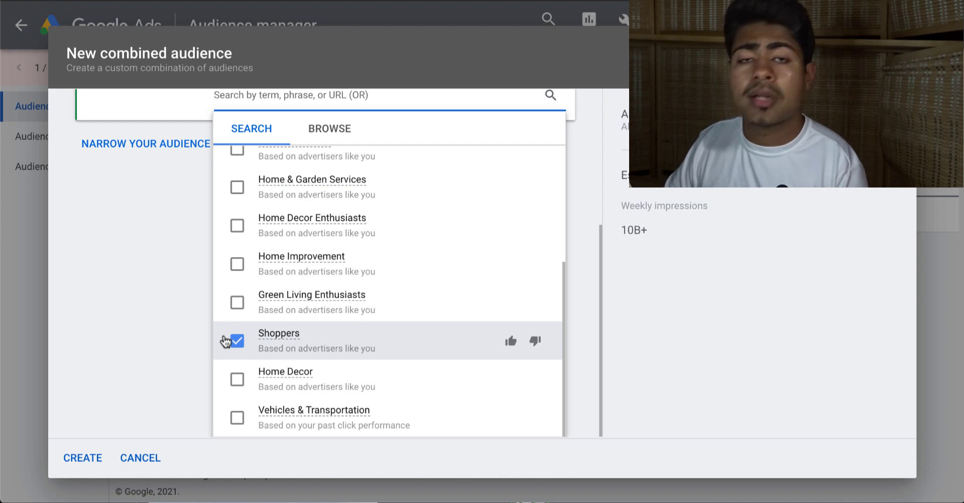
{"action": "left_click", "coordinate": [195, 303]}
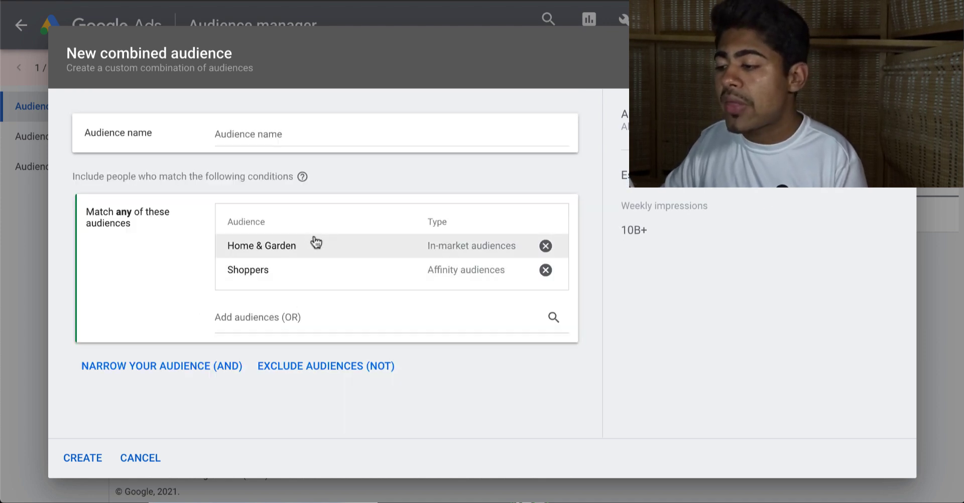
{"action": "mouse_move", "coordinate": [622, 229]}
{"action": "left_mouse_down"}
{"action": "mouse_move", "coordinate": [647, 222]}
{"action": "mouse_move", "coordinate": [631, 227]}
{"action": "left_mouse_up"}
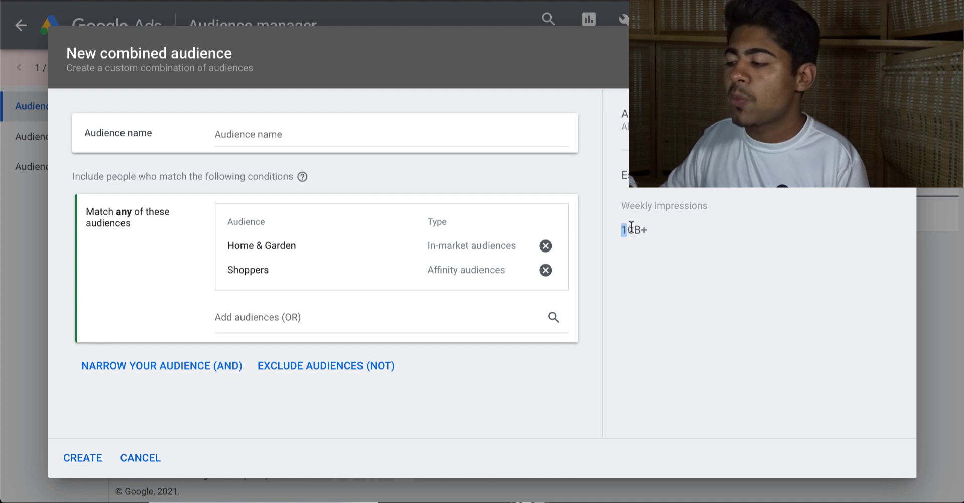
{"action": "double_click", "coordinate": [631, 227]}
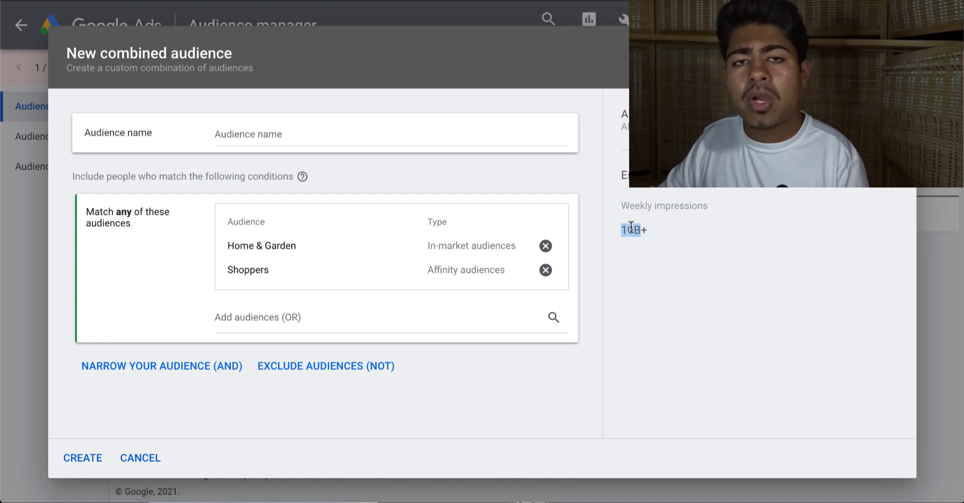
- Discard the combined audience and switch to the Remarketing lists tab
{"action": "left_click", "coordinate": [141, 459]}
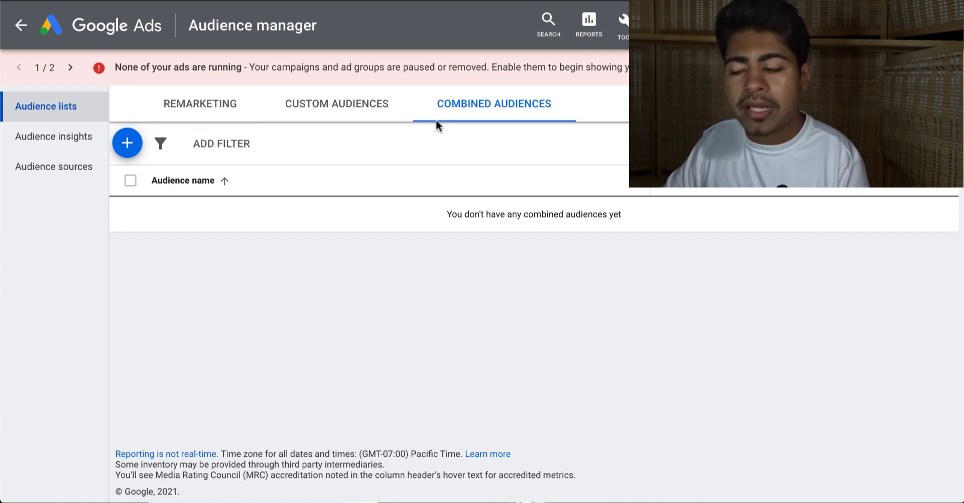
{"action": "left_click", "coordinate": [241, 109]}
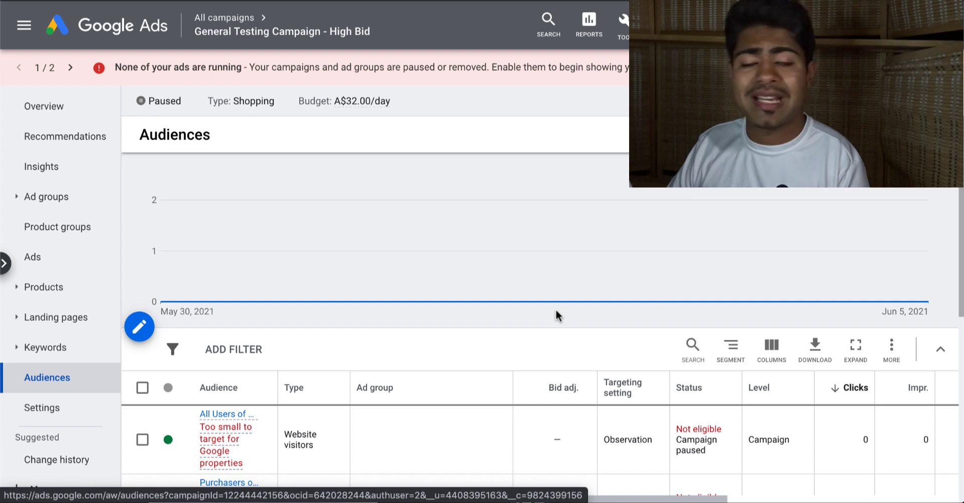
- Set the campaign's audience report date range to All time
{"action": "left_click", "coordinate": [863, 135]}
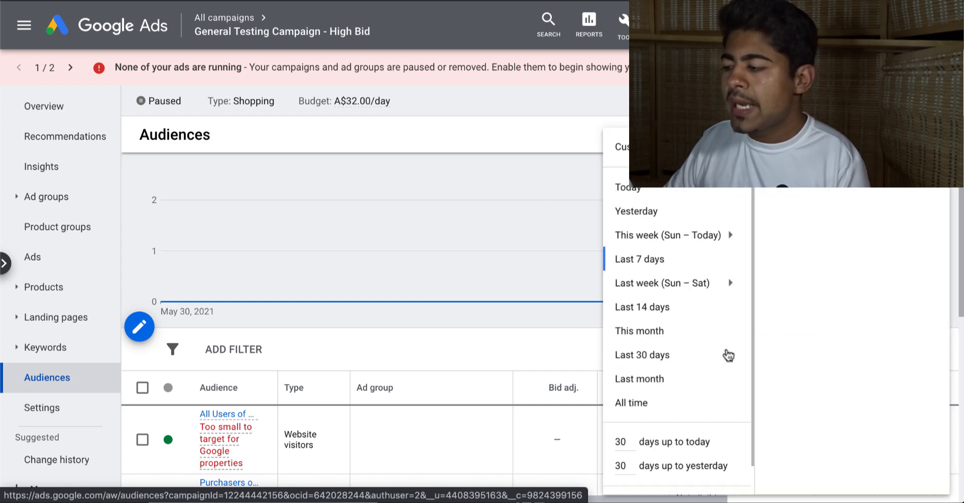
{"action": "left_click", "coordinate": [691, 411]}
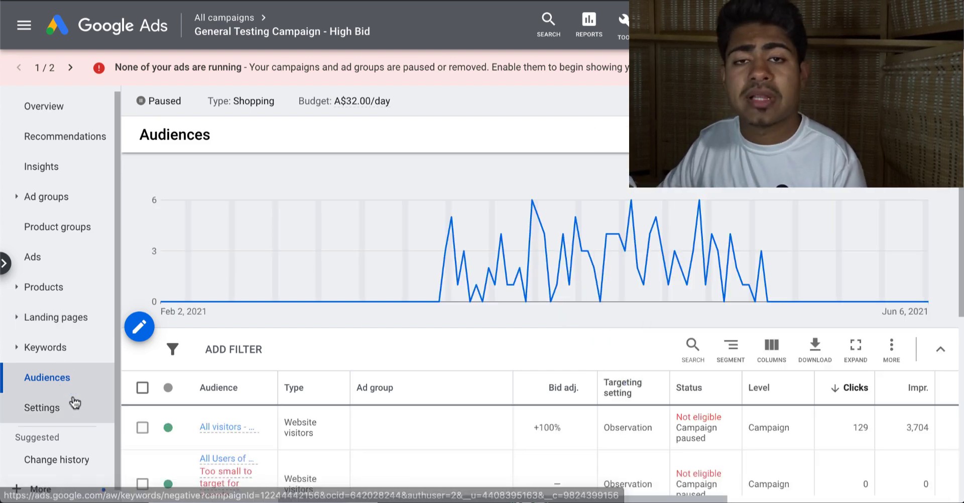
{"action": "scroll", "coordinate": [77, 204], "scroll_direction": "down", "scroll_amount": 1}
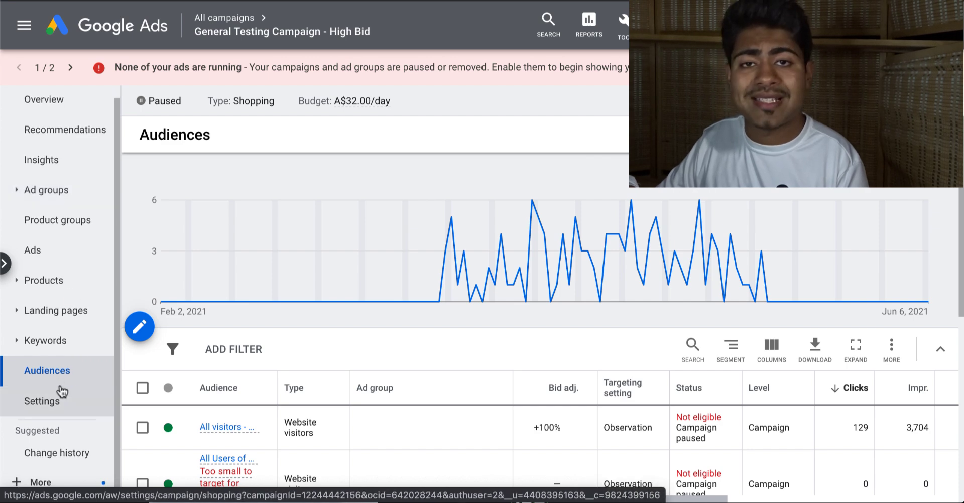
{"action": "scroll", "coordinate": [168, 384], "scroll_direction": "down", "scroll_amount": 2}
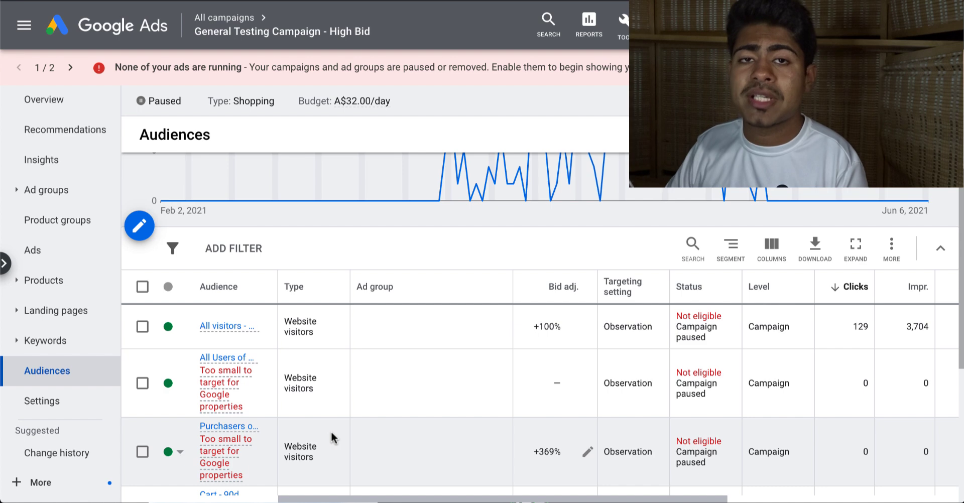
{"action": "scroll", "coordinate": [331, 397], "scroll_direction": "down", "scroll_amount": 2}
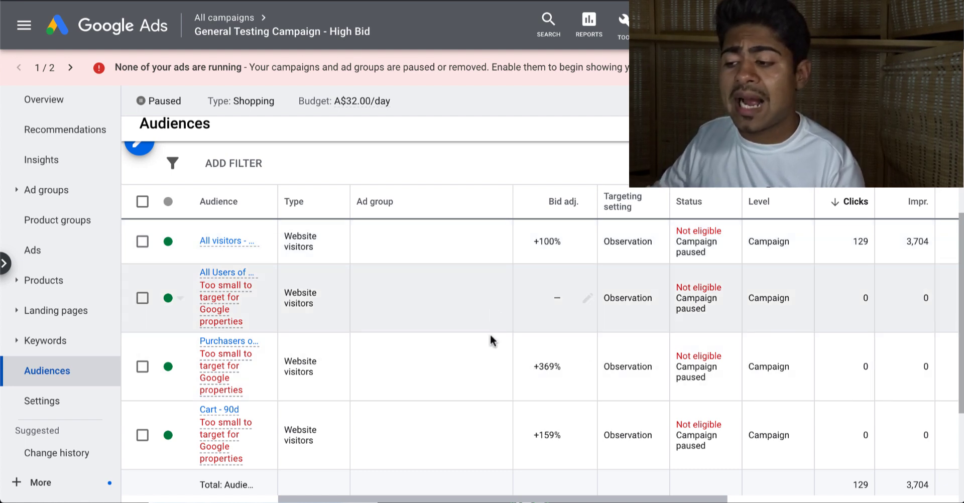
- Widen the Audience column so full audience names like All visitors - 90d are visible
{"action": "left_click_drag", "start_coordinate": [279, 201], "coordinate": [282, 201]}
{"action": "left_click_drag", "start_coordinate": [371, 203], "coordinate": [386, 202]}
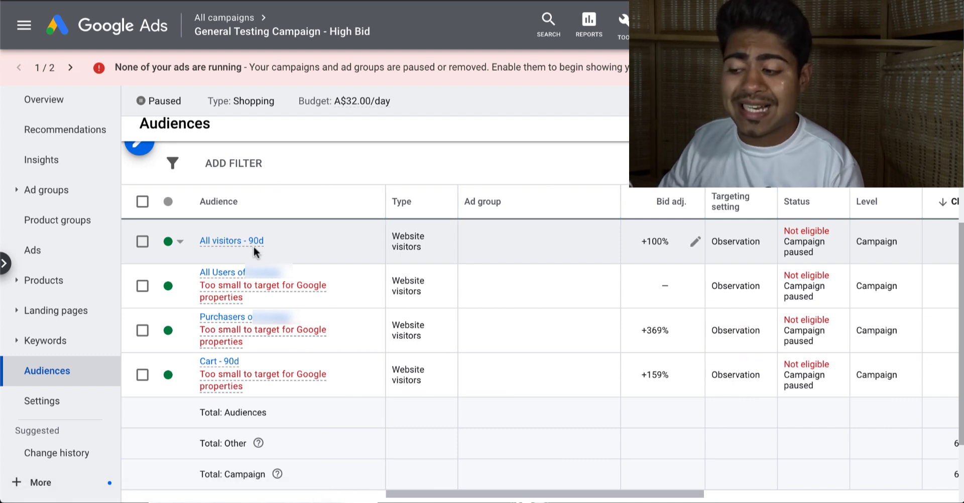
{"action": "mouse_move", "coordinate": [223, 286]}
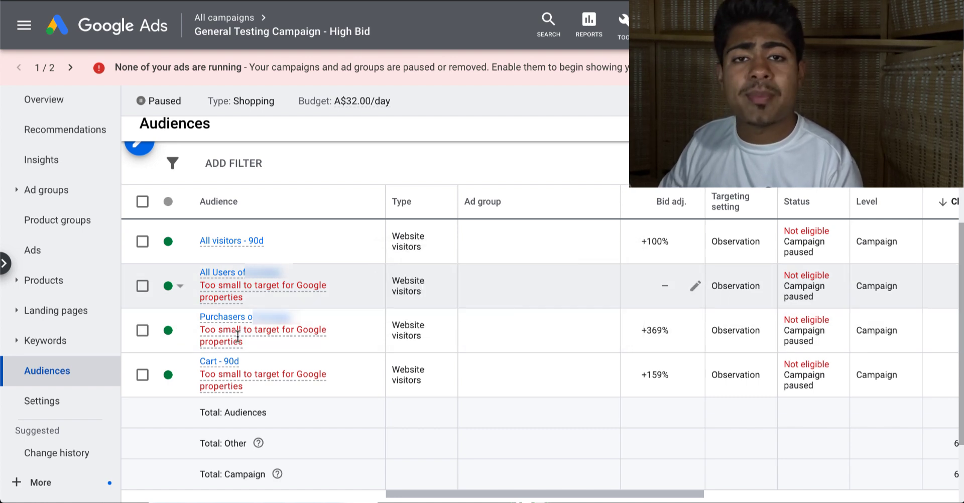
{"action": "mouse_move", "coordinate": [237, 335]}
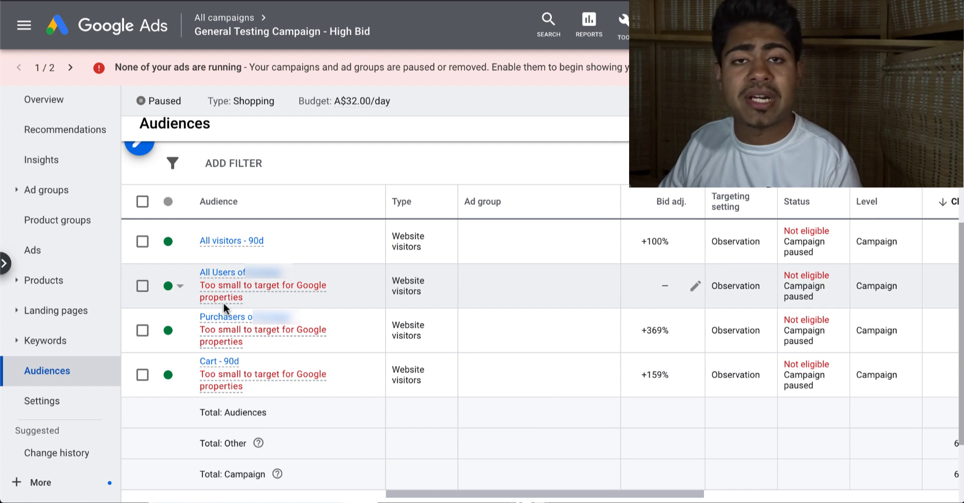
{"action": "mouse_move", "coordinate": [223, 302]}
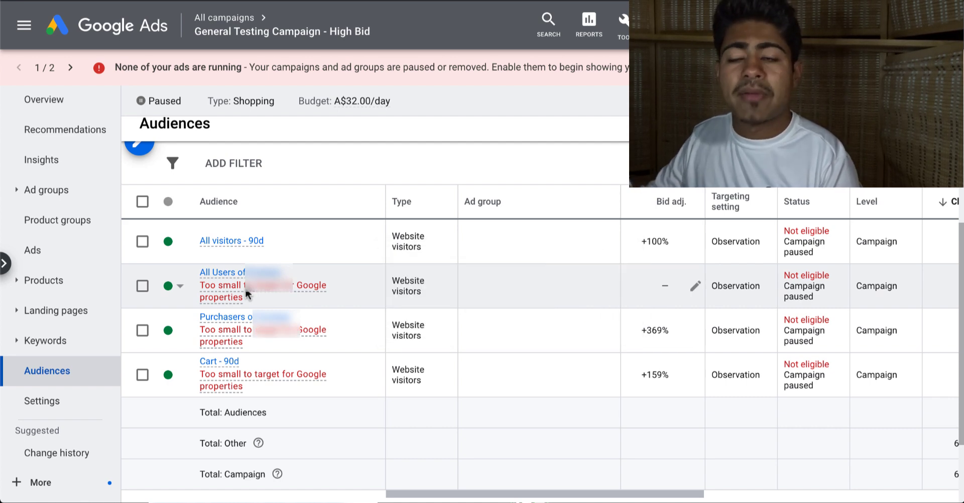
{"action": "scroll", "coordinate": [245, 287], "scroll_direction": "right", "scroll_amount": 5}
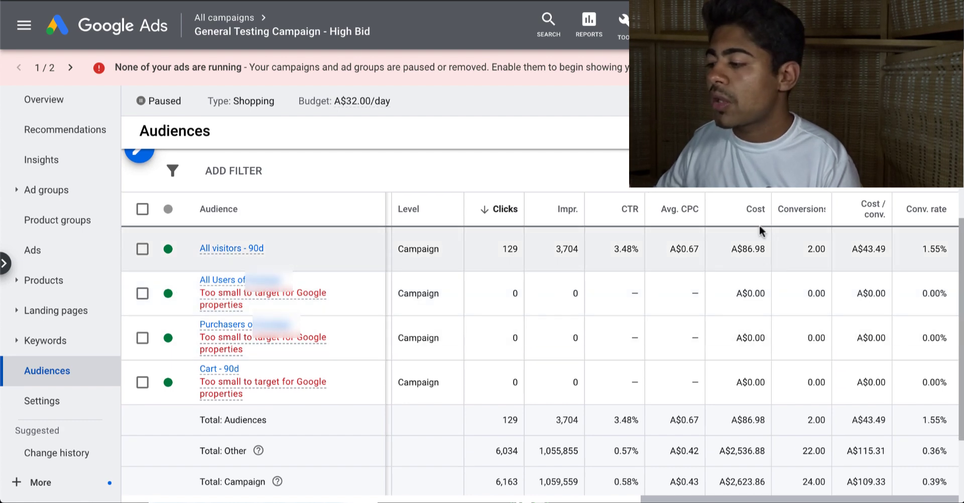
{"action": "triple_click", "coordinate": [738, 249]}
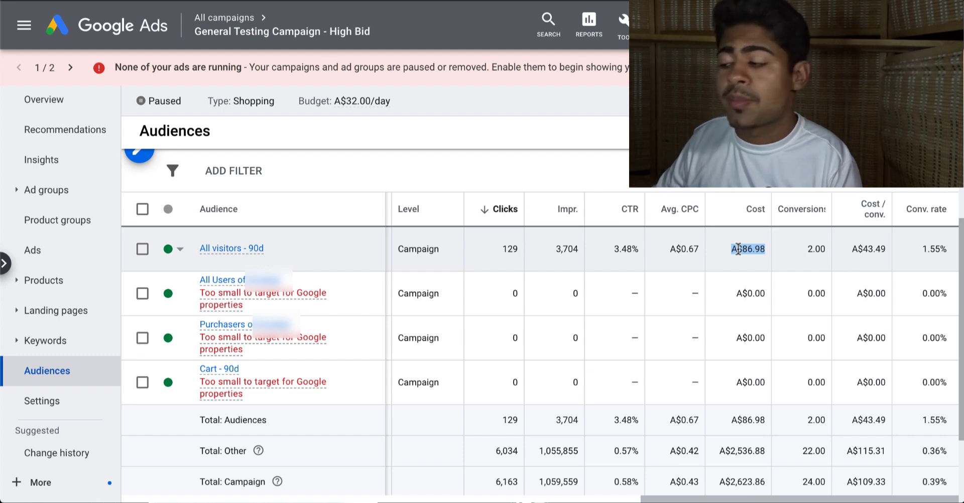
{"action": "double_click", "coordinate": [751, 294]}
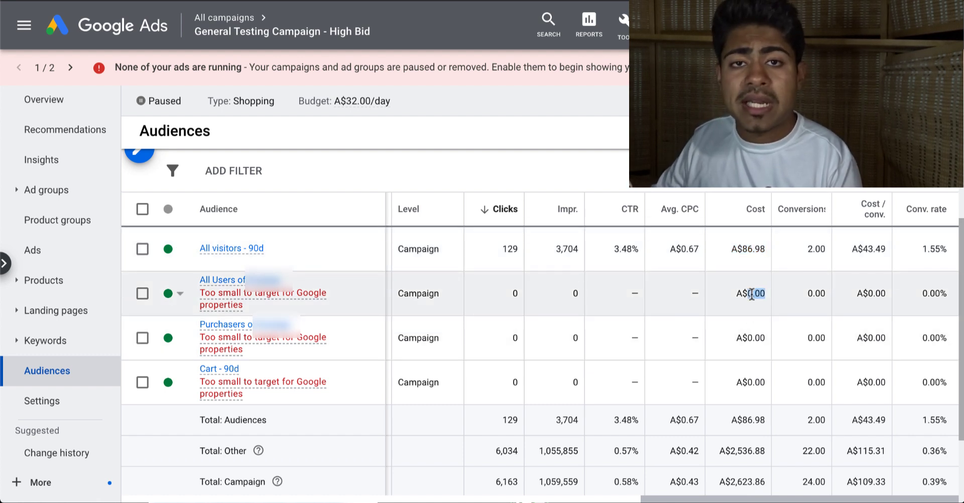
{"action": "left_click", "coordinate": [752, 294]}
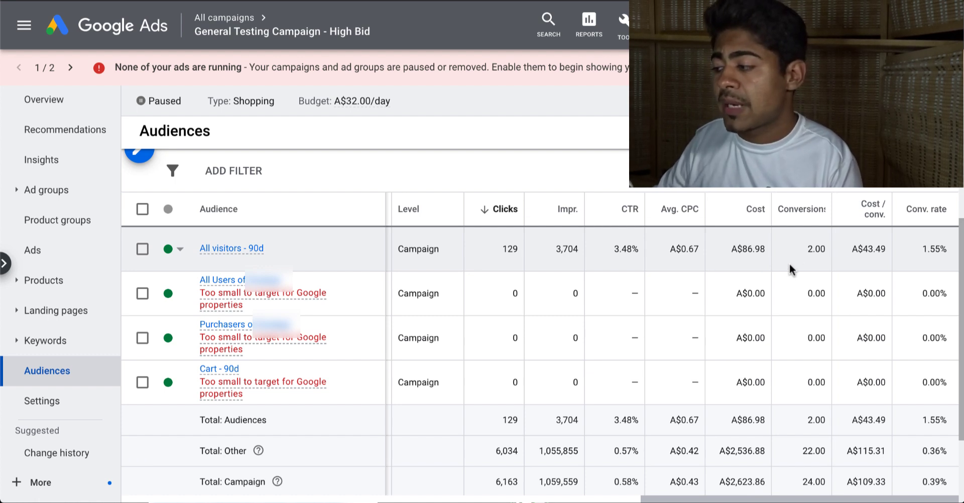
{"action": "double_click", "coordinate": [812, 250]}
{"action": "left_click", "coordinate": [811, 253]}
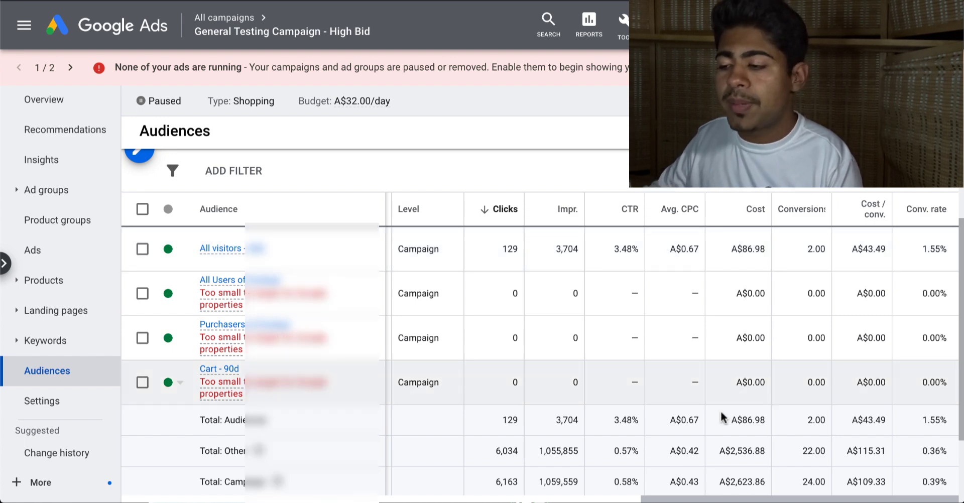
{"action": "scroll", "coordinate": [516, 318], "scroll_direction": "up", "scroll_amount": 4}
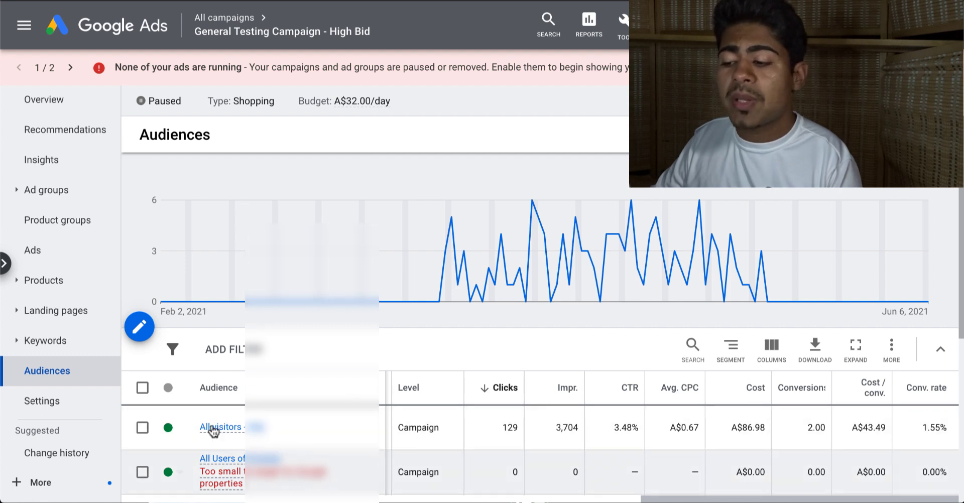
- Open the campaign's Edit audiences form and leave it on Observation (recommended) after briefly trying Targeting
{"action": "left_click", "coordinate": [139, 330]}
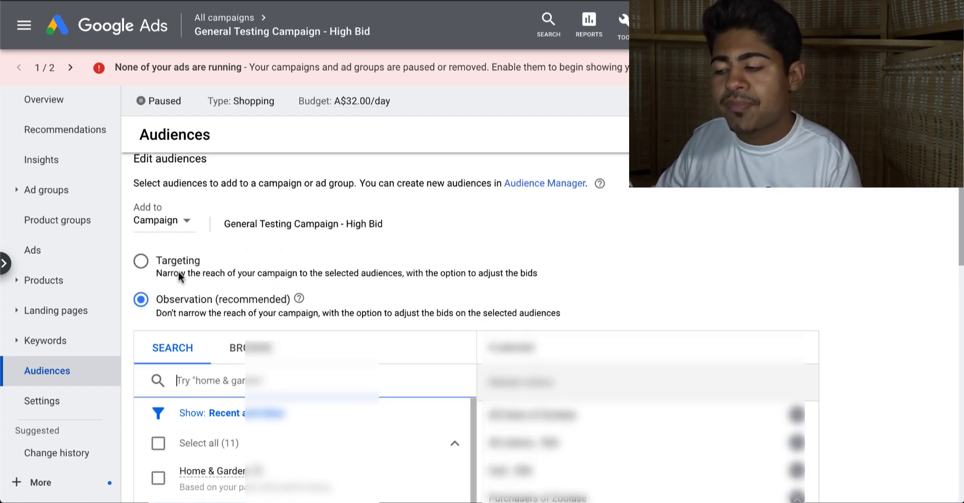
{"action": "scroll", "coordinate": [179, 270], "scroll_direction": "down", "scroll_amount": 1}
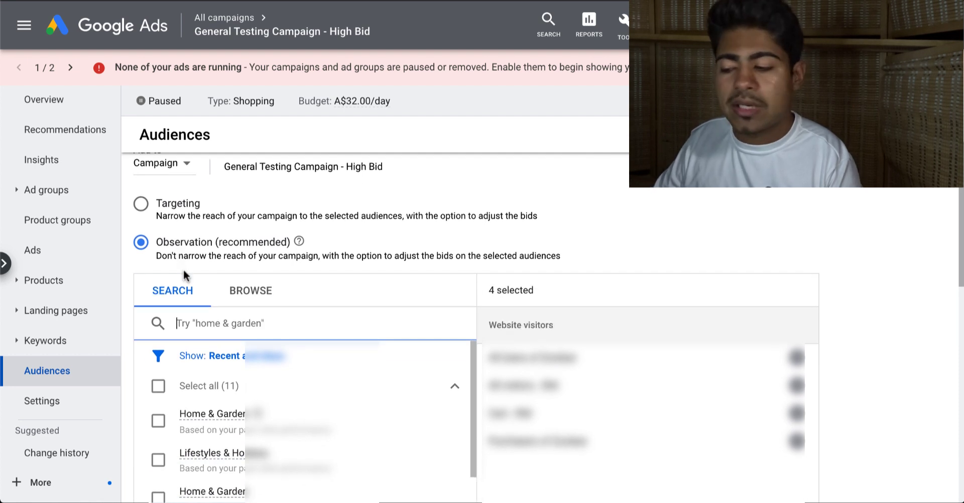
{"action": "scroll", "coordinate": [173, 224], "scroll_direction": "up", "scroll_amount": 2}
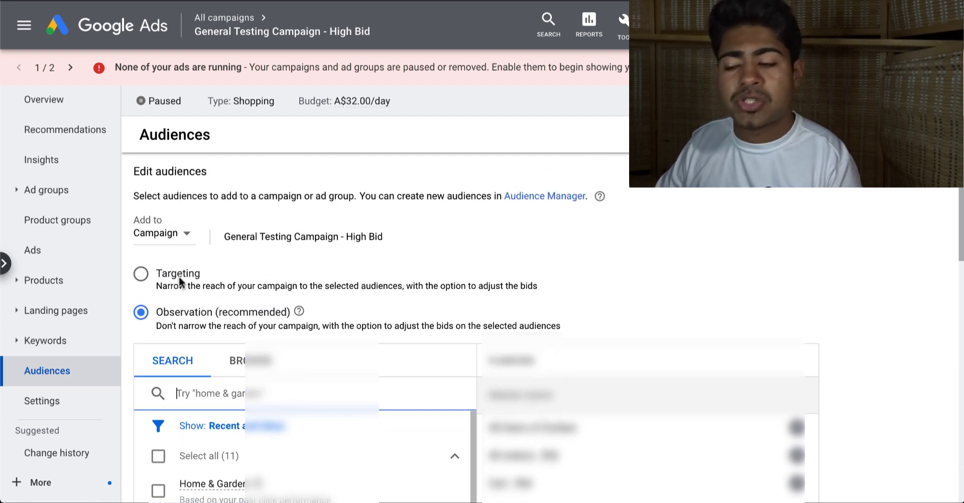
{"action": "left_click", "coordinate": [166, 275]}
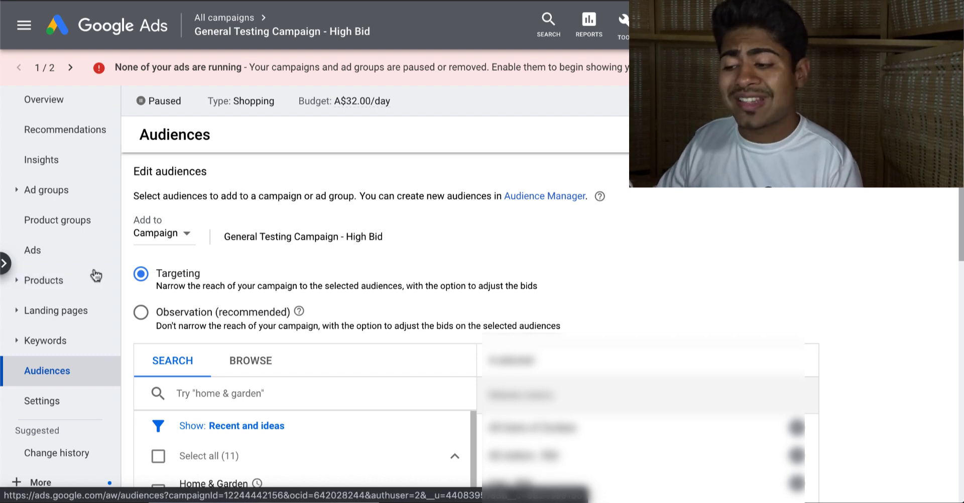
{"action": "left_click", "coordinate": [167, 316]}
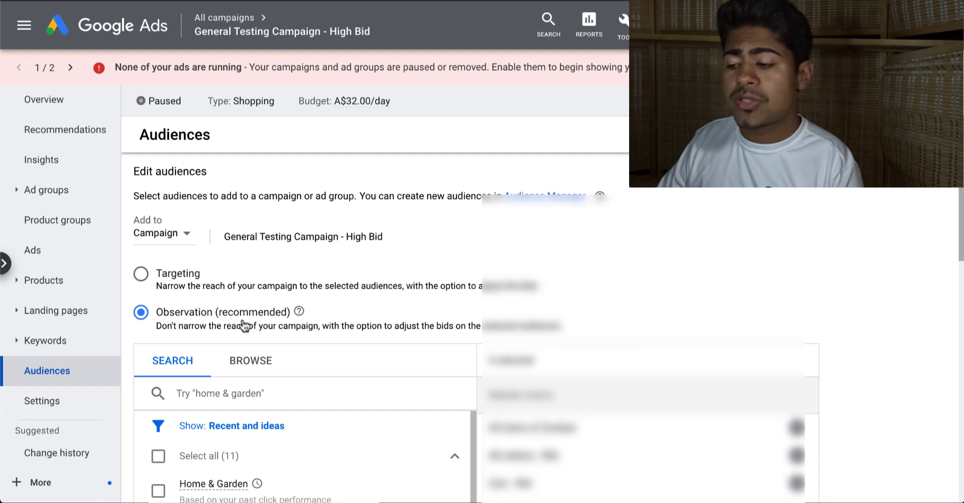
{"action": "scroll", "coordinate": [246, 326], "scroll_direction": "down", "scroll_amount": 2}
{"action": "scroll", "coordinate": [273, 249], "scroll_direction": "down", "scroll_amount": 1}
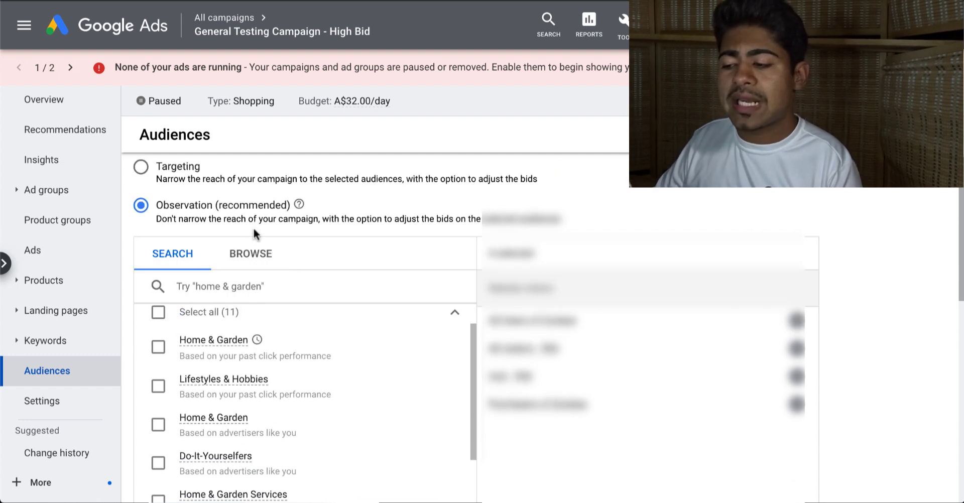
{"action": "scroll", "coordinate": [252, 229], "scroll_direction": "down", "scroll_amount": 1}
- Browse 'How they have interacted with your business', expand Website visitors and Combined lists, then cancel without saving
{"action": "left_click", "coordinate": [246, 203]}
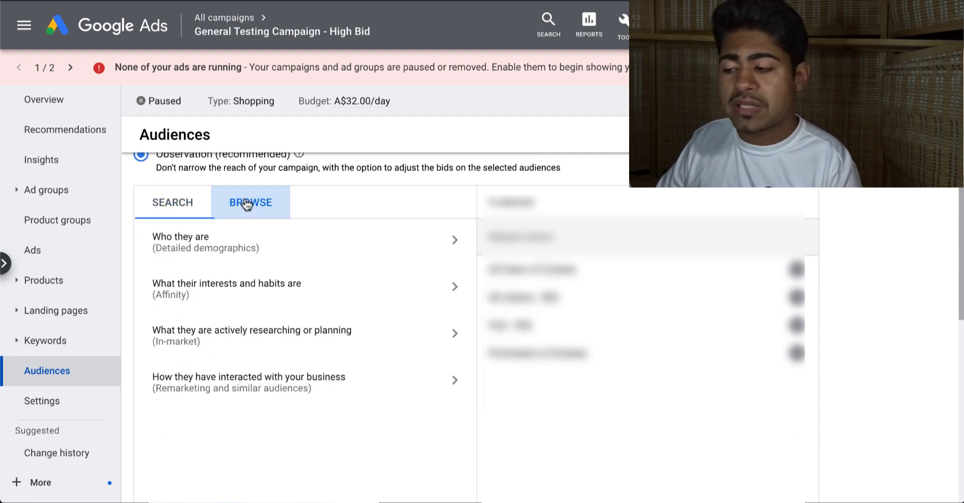
{"action": "scroll", "coordinate": [247, 312], "scroll_direction": "down", "scroll_amount": 2}
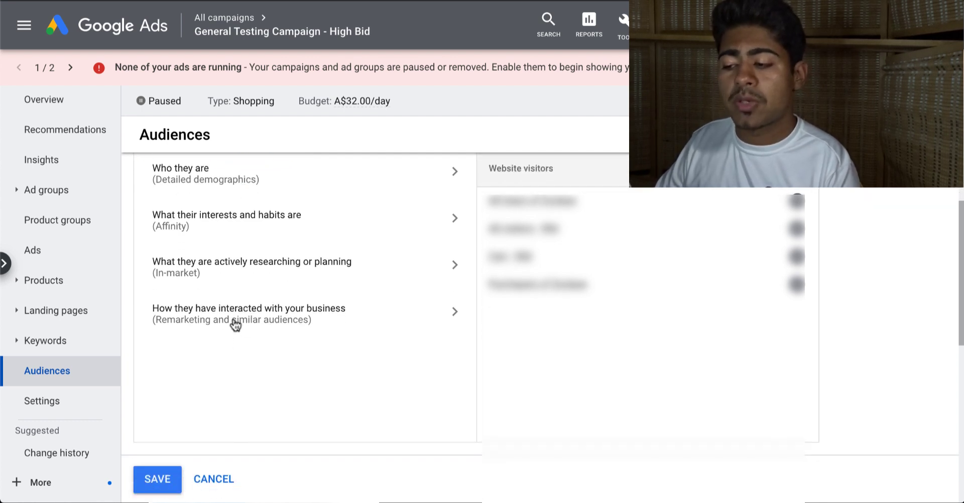
{"action": "left_click", "coordinate": [232, 325]}
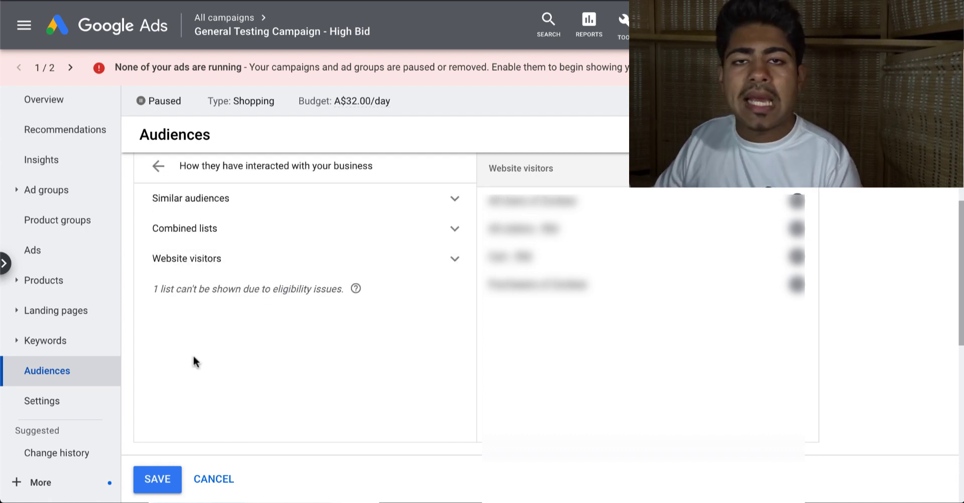
{"action": "left_click", "coordinate": [229, 259]}
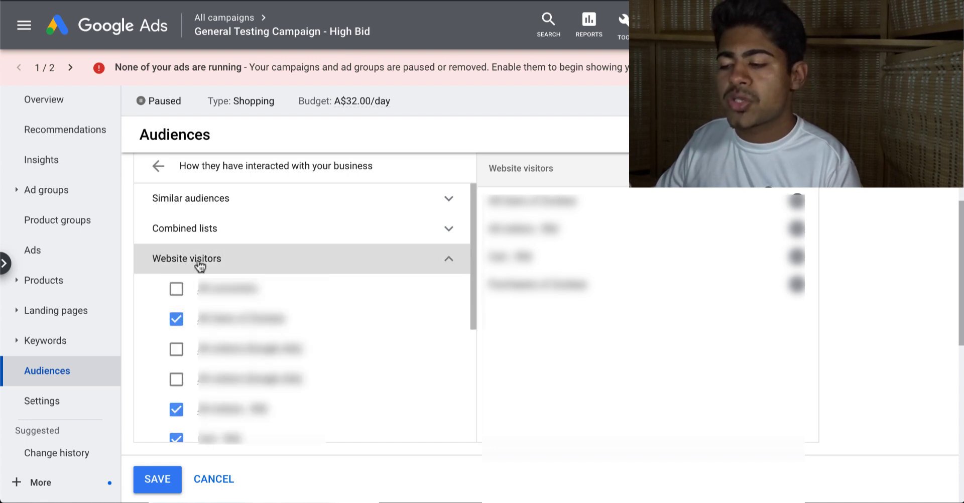
{"action": "left_click", "coordinate": [210, 232]}
{"action": "scroll", "coordinate": [207, 331], "scroll_direction": "down", "scroll_amount": 3}
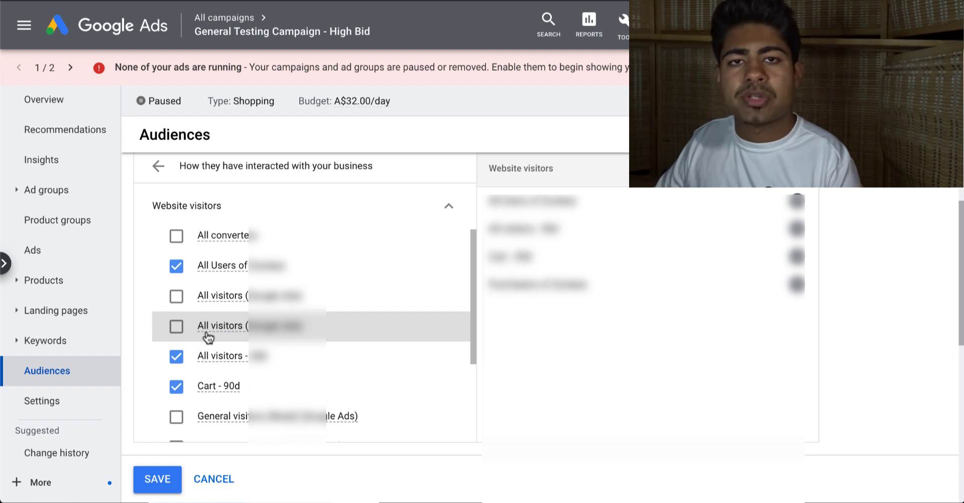
{"action": "left_click", "coordinate": [212, 480]}
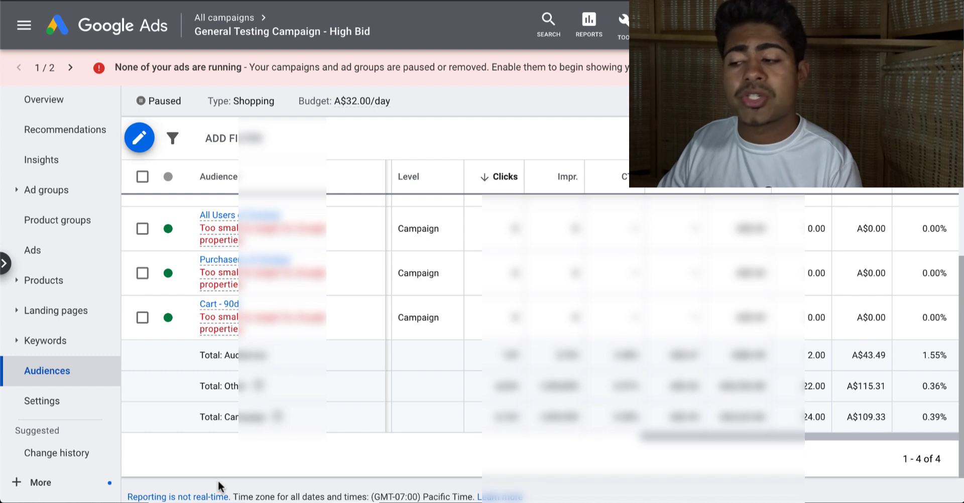